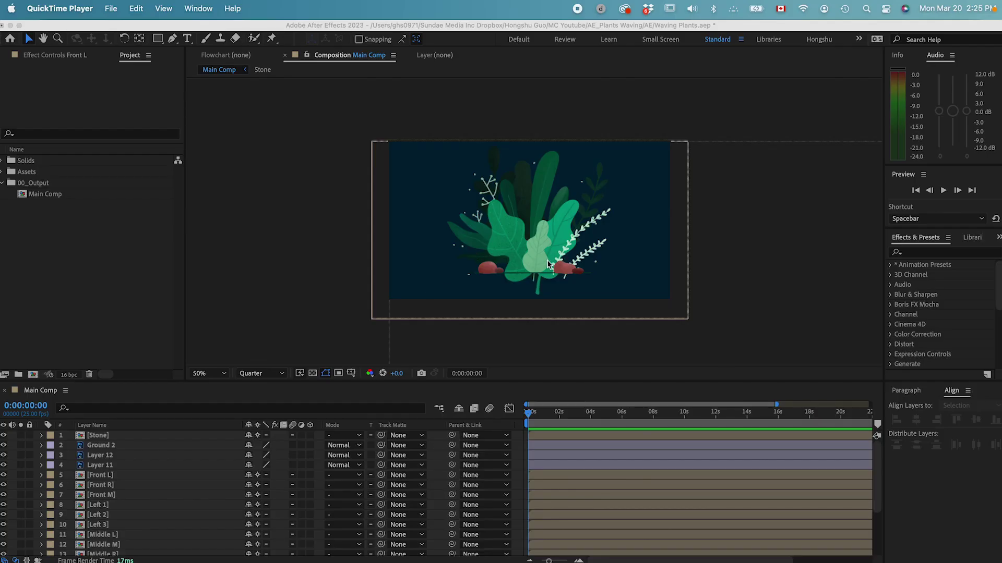
Lock the Stone and Ground 2 layers in the Main Comp timeline.
scroll(112, 512, "down", 5)
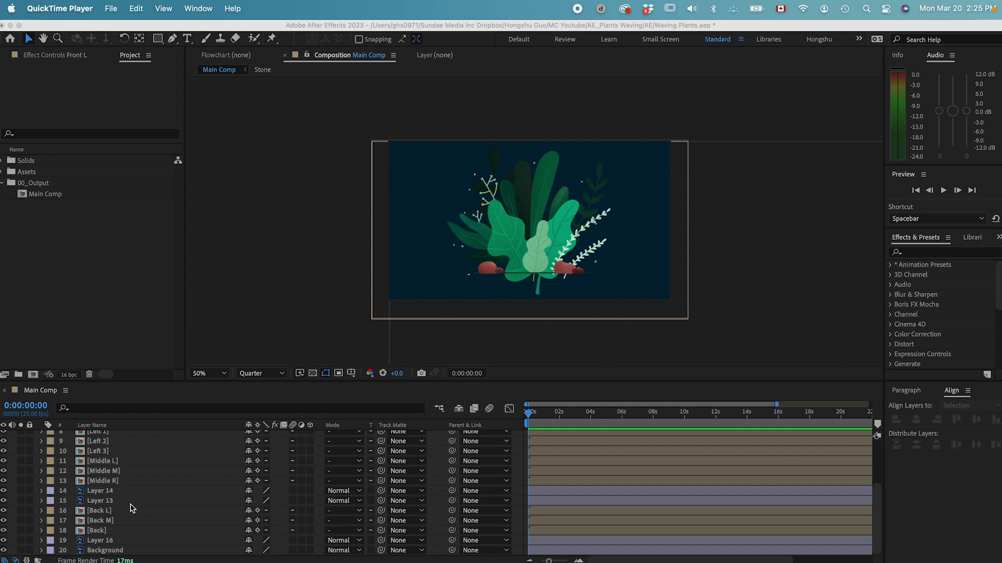
scroll(110, 510, "up", 5)
left_click(95, 437)
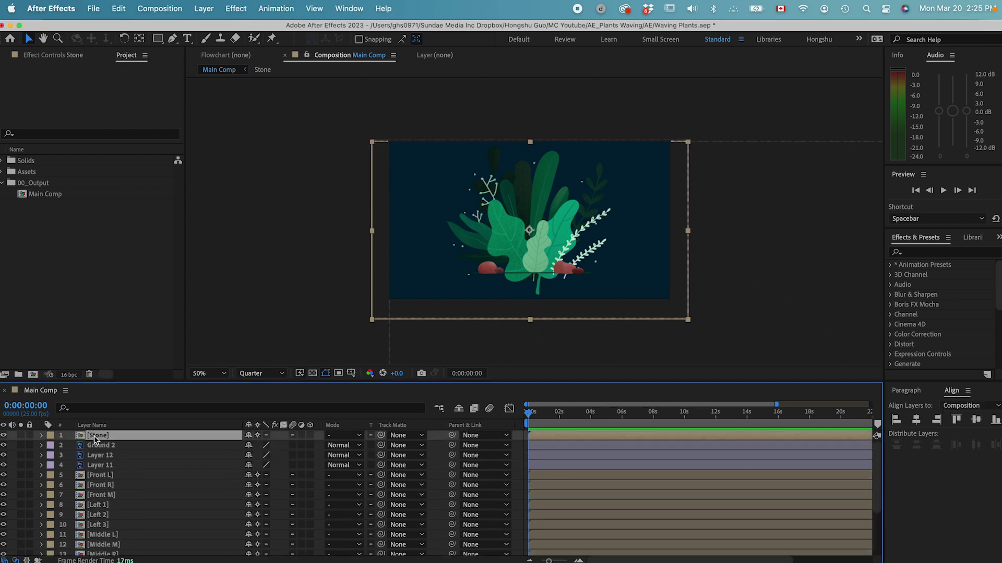
left_click(29, 435)
left_click(130, 445)
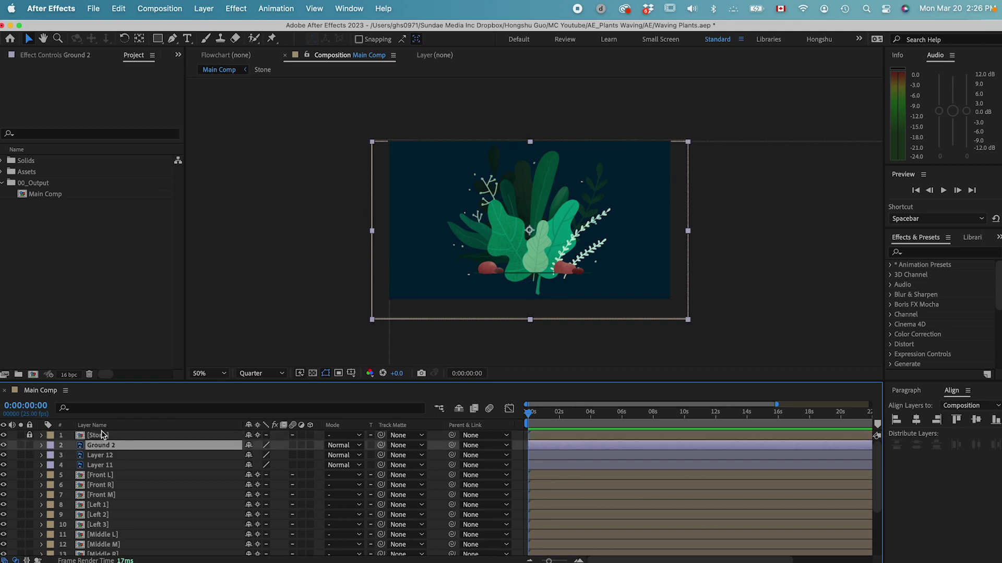
left_click(29, 446)
scroll(111, 480, "down", 4)
Add a solid colour-sampled from the dark blue background, move it to the frame's bottom edge, and lock it.
scroll(112, 481, "up", 4)
left_click(204, 9)
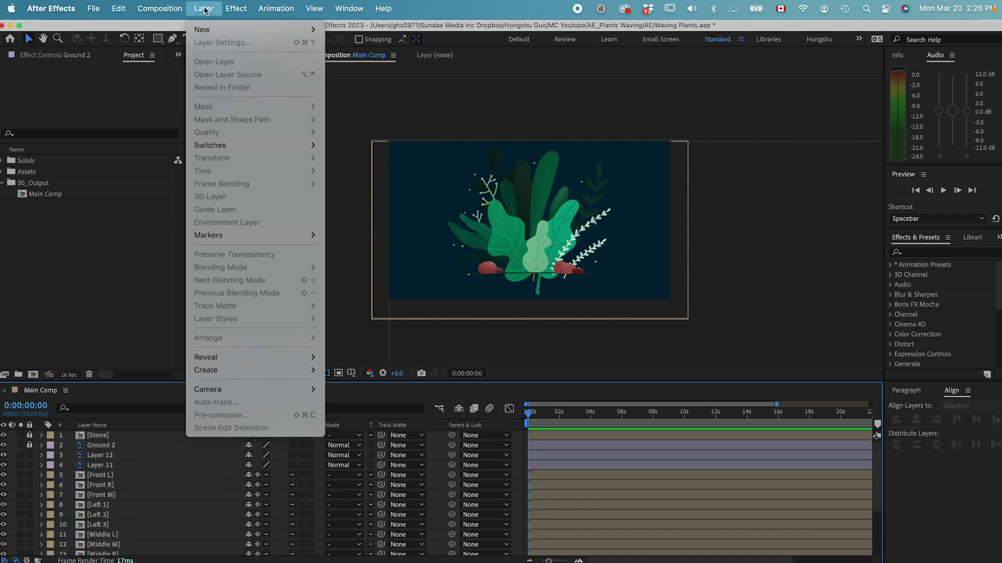
mouse_move(217, 31)
left_click(356, 39)
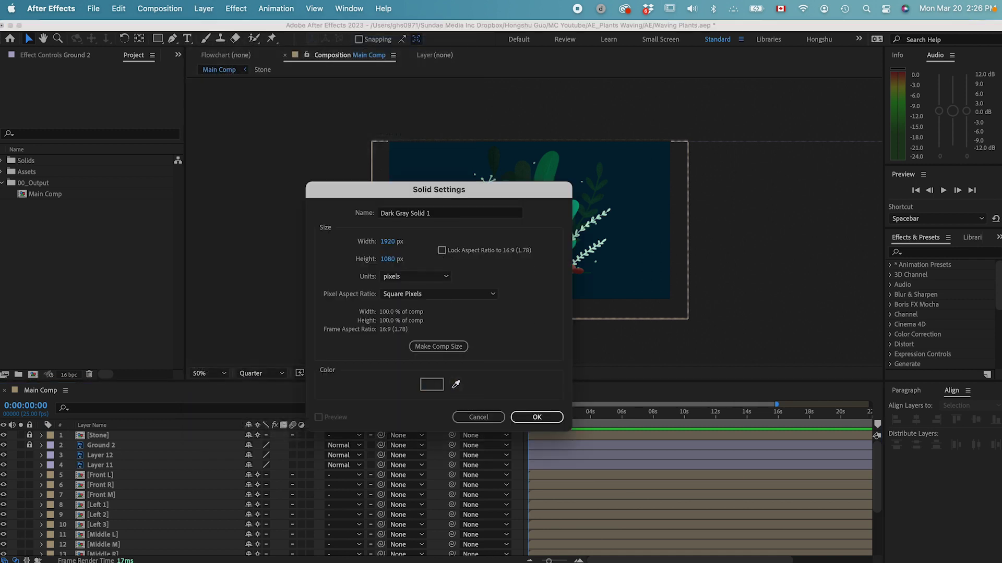
left_click(455, 384)
left_click(643, 281)
left_click(533, 415)
left_click_drag(564, 187, 554, 298)
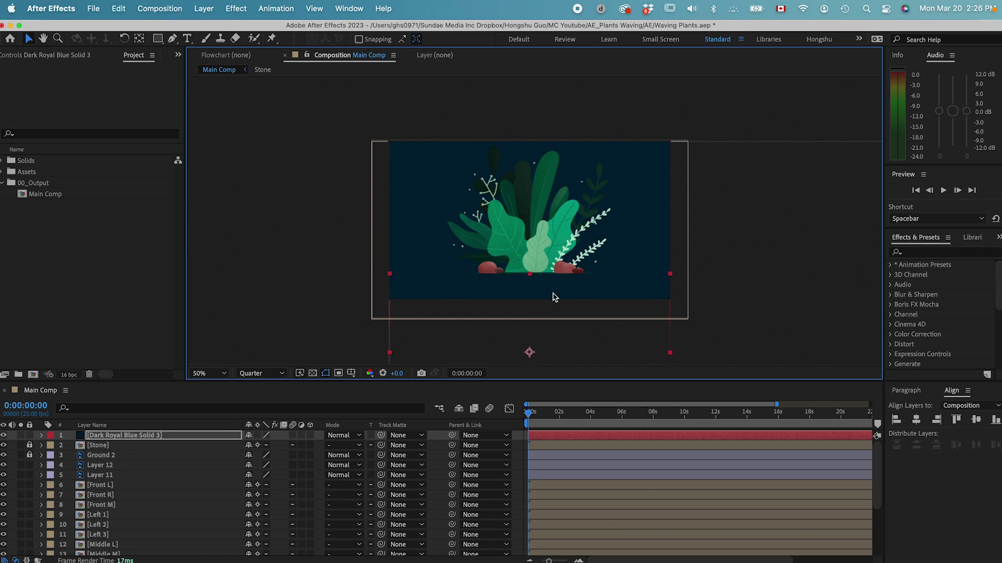
left_click_drag(30, 437, 29, 445)
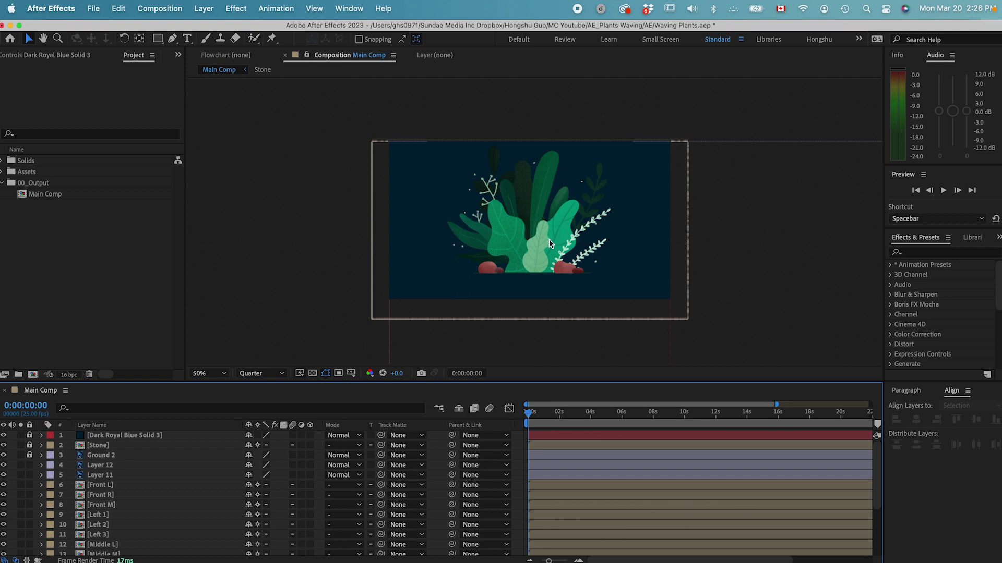
Apply CC Bend It to Layer 12, the right-hand fern, found by searching 'cc ben'.
left_click(55, 466)
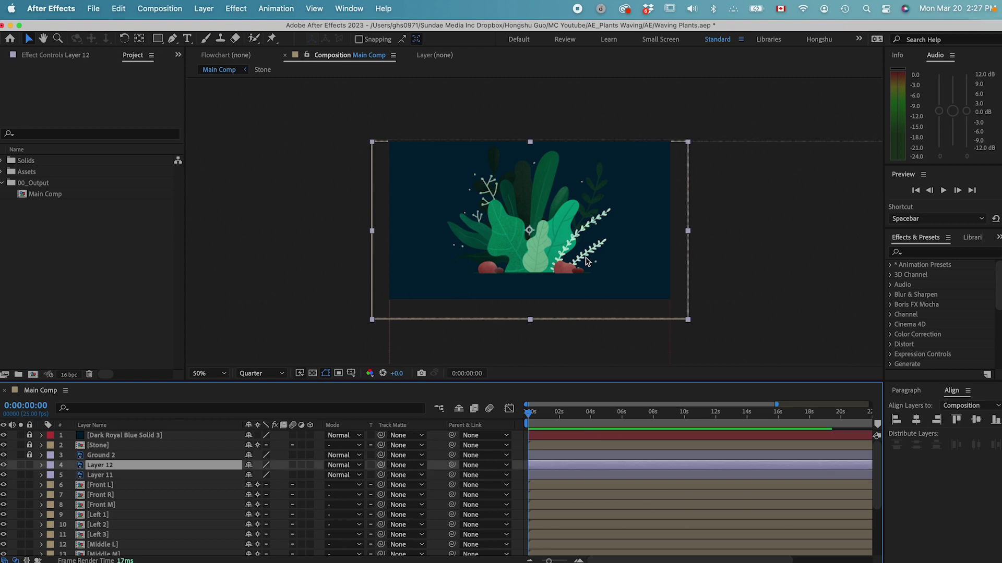
left_click(3, 465)
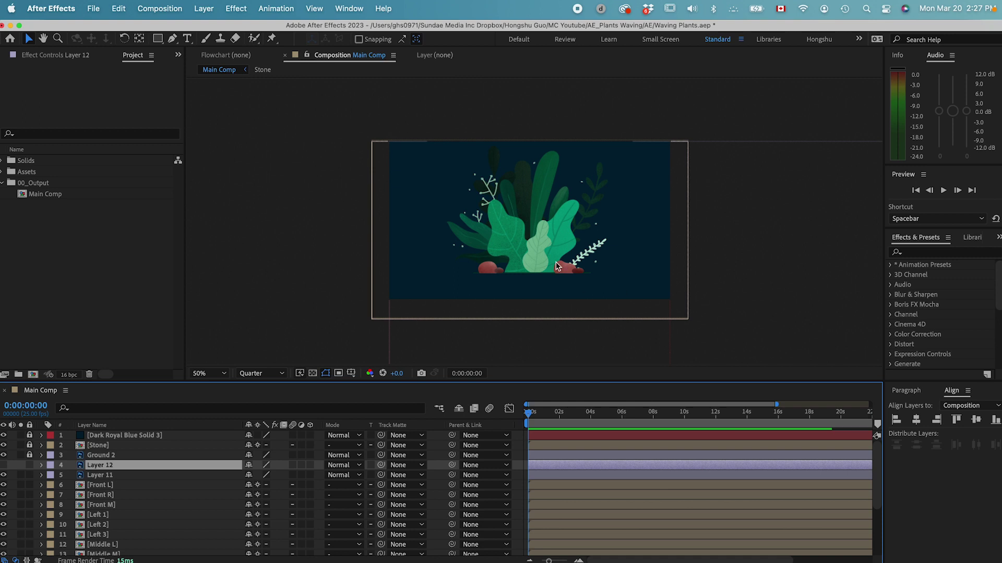
left_click(4, 465)
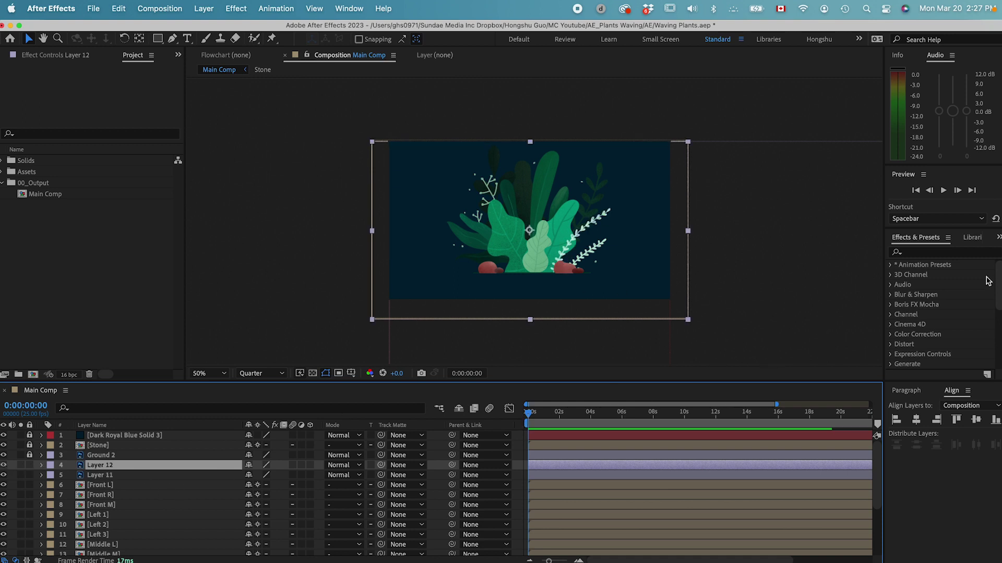
left_click(913, 254)
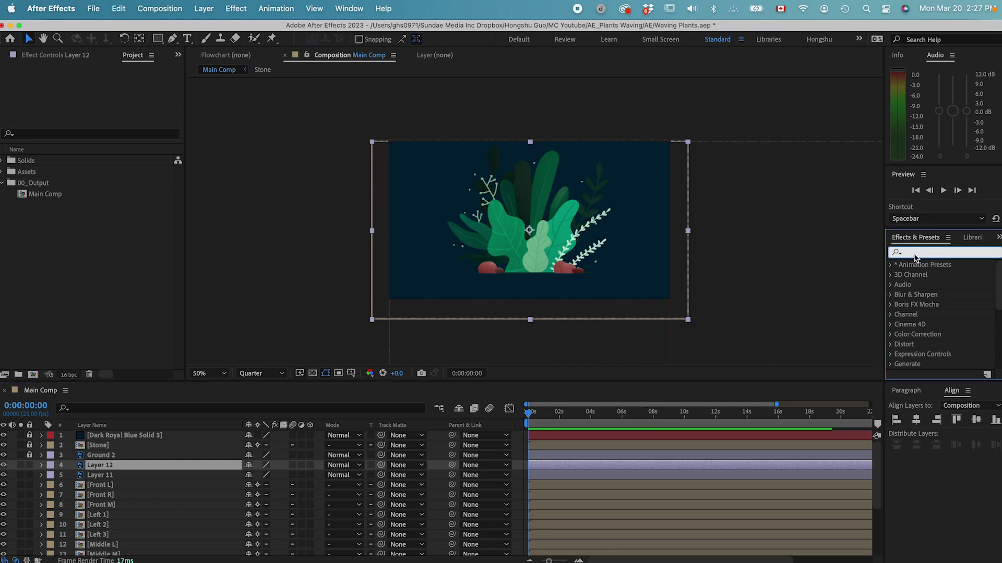
type("cc ben")
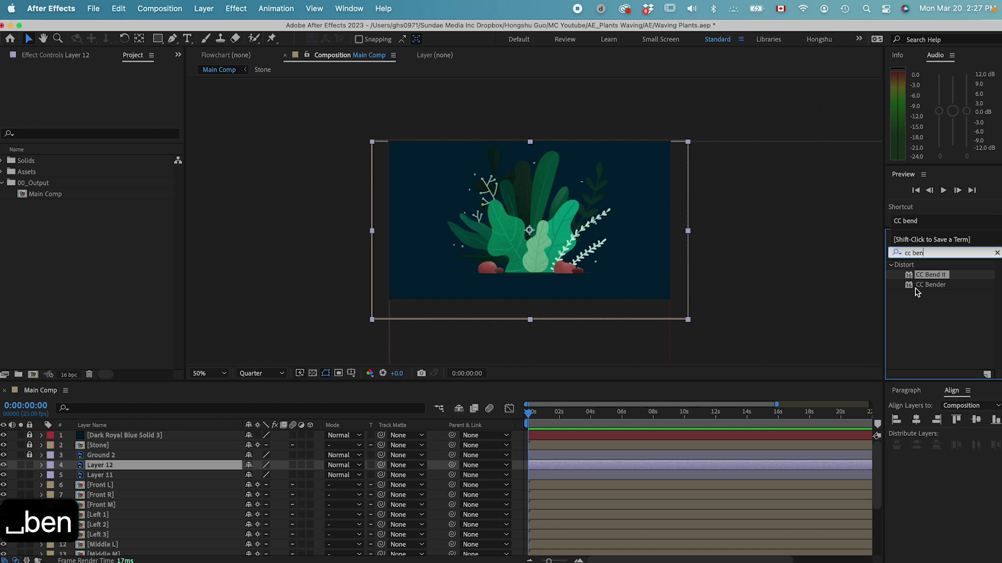
double_click(927, 278)
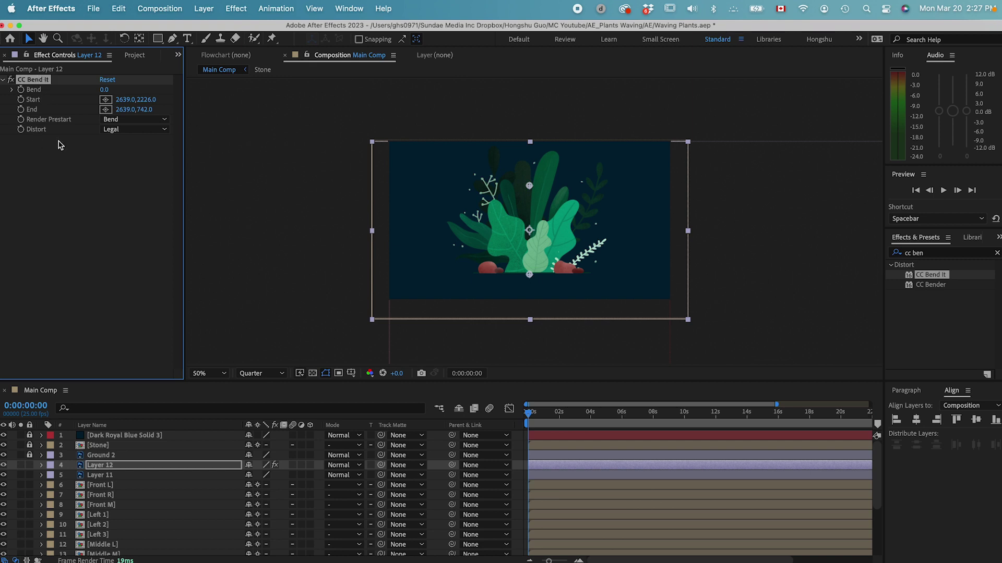
Place CC Bend It's Start point at the fern's base and End point at its tip.
left_click(107, 465)
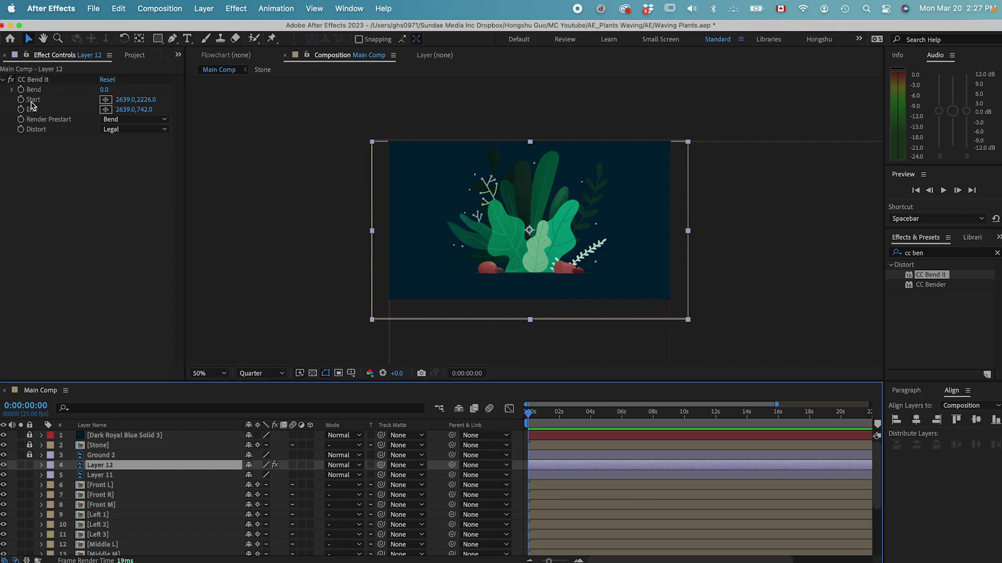
left_click(106, 101)
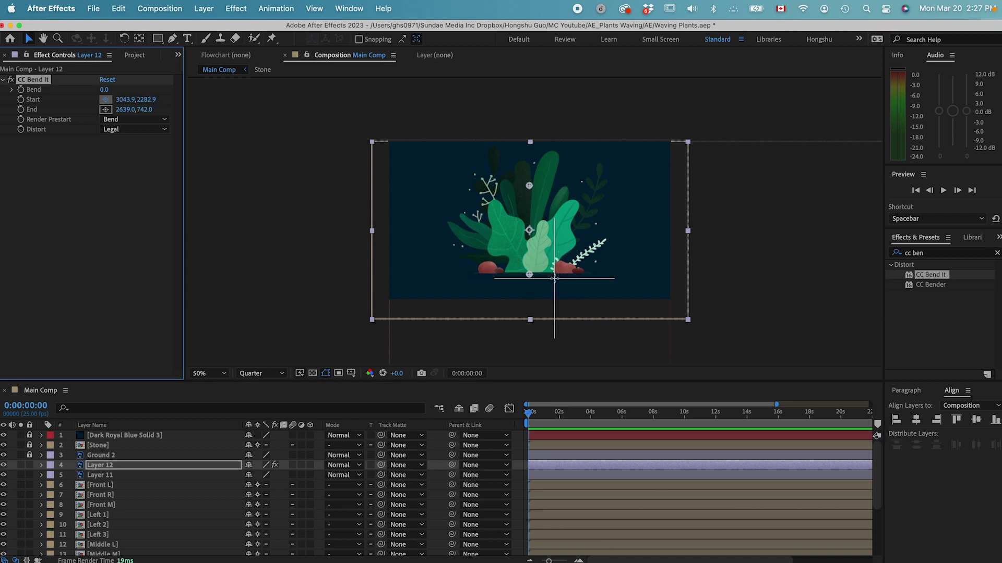
left_click(553, 277)
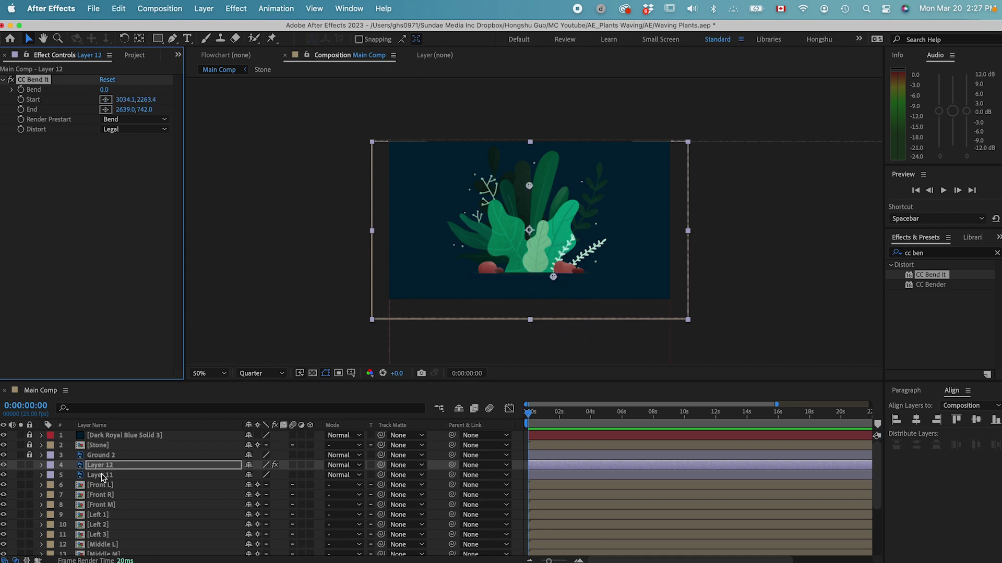
left_click(107, 110)
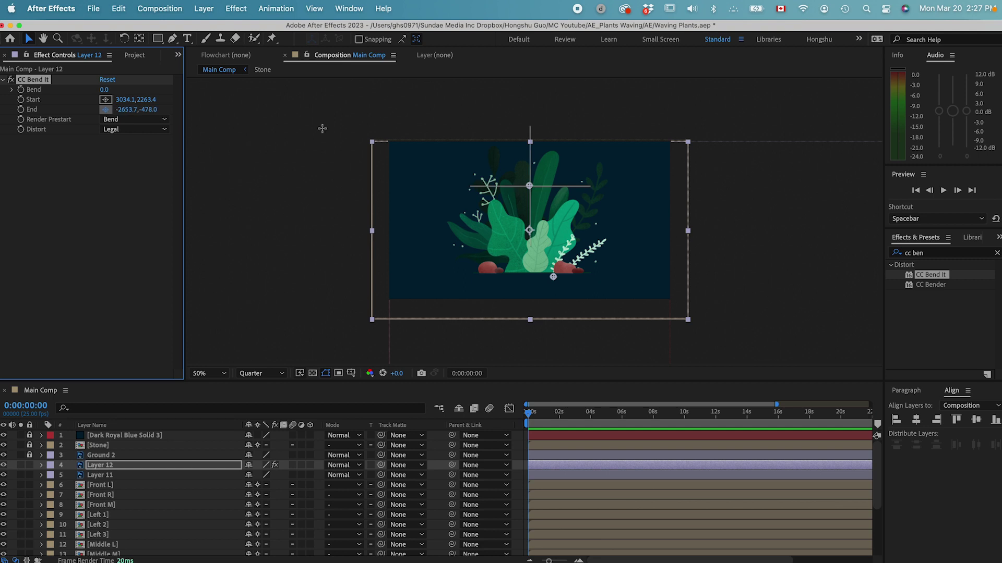
left_click(601, 210)
mouse_move(601, 210)
left_mouse_down()
mouse_move(575, 236)
mouse_move(617, 208)
left_mouse_up()
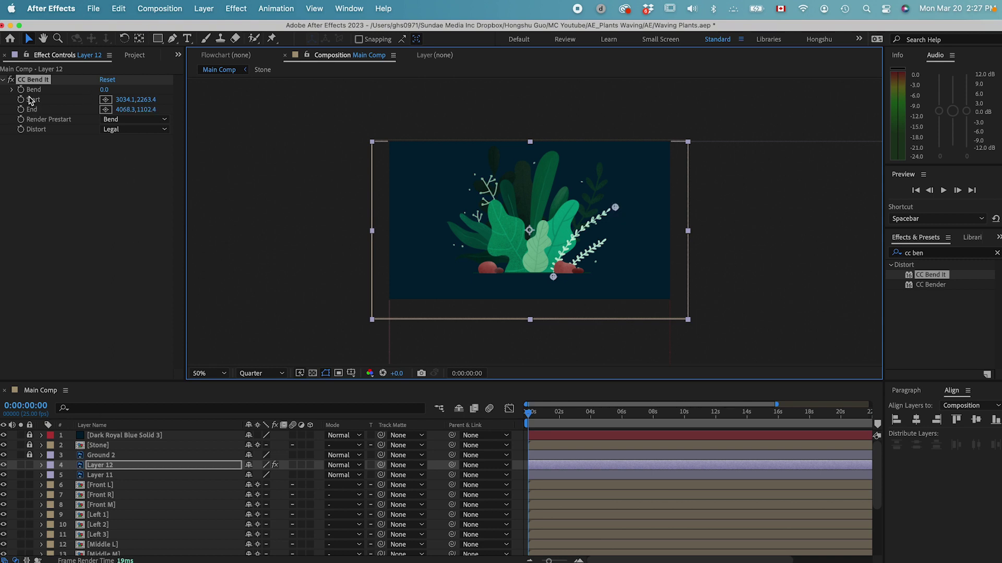
Test the Bend amount, reset Bend to 0, and start keyframing it.
mouse_move(105, 94)
left_mouse_down()
mouse_move(121, 90)
mouse_move(88, 93)
mouse_move(120, 100)
mouse_move(101, 91)
left_mouse_up()
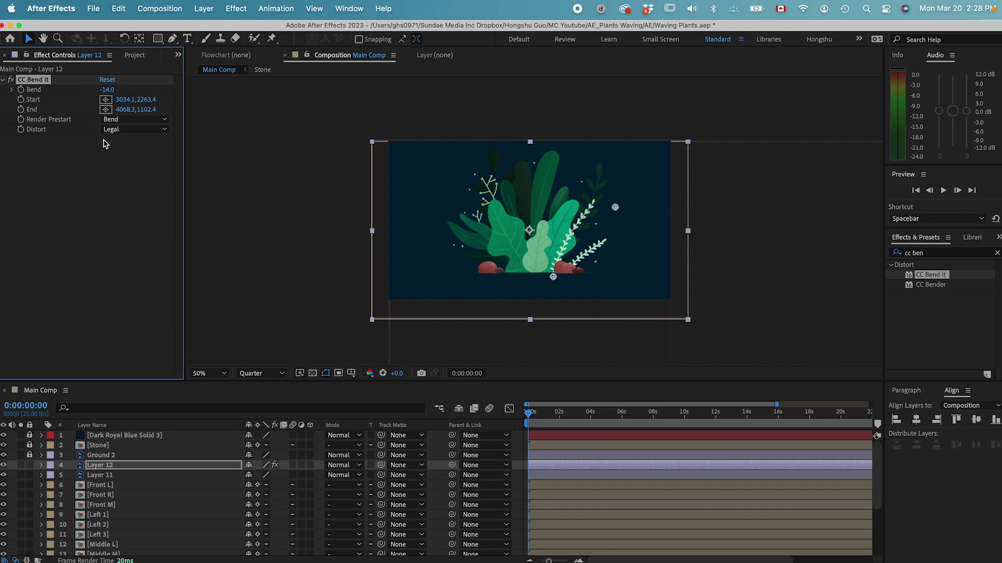
left_click(108, 91)
type("0")
left_click(103, 207)
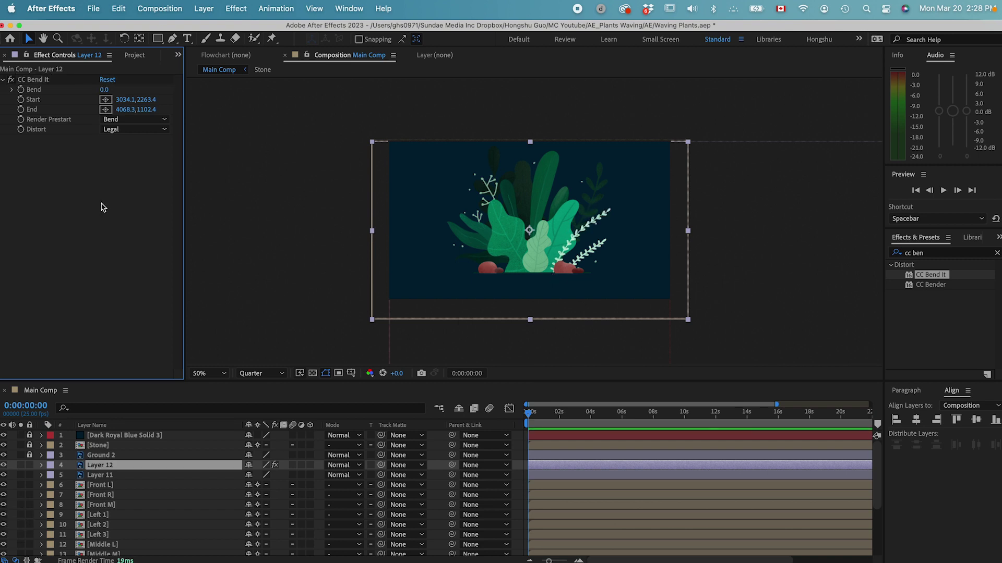
left_click(21, 91)
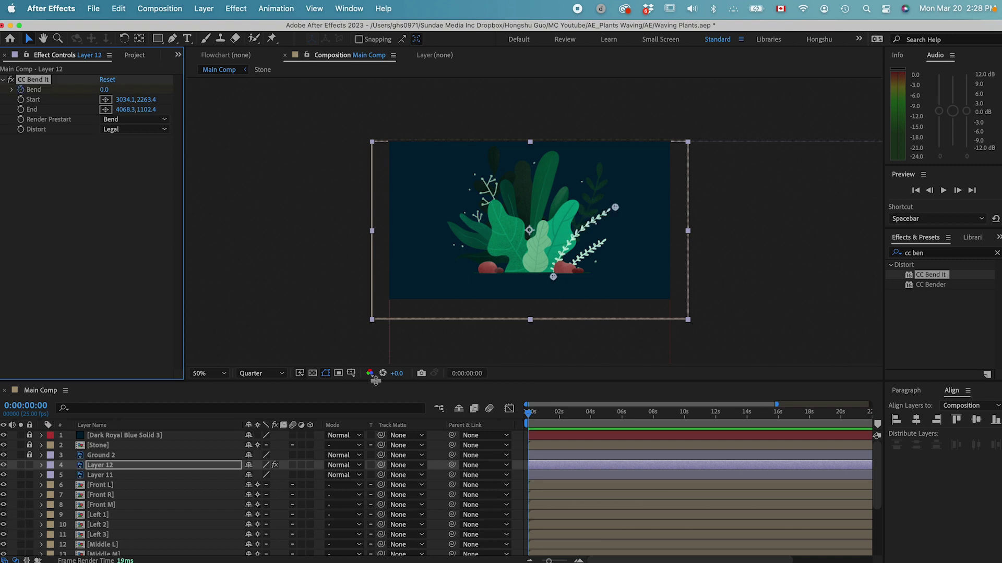
Keyframe Bend at -20 at 1 second and 5 at 2 seconds.
key("u")
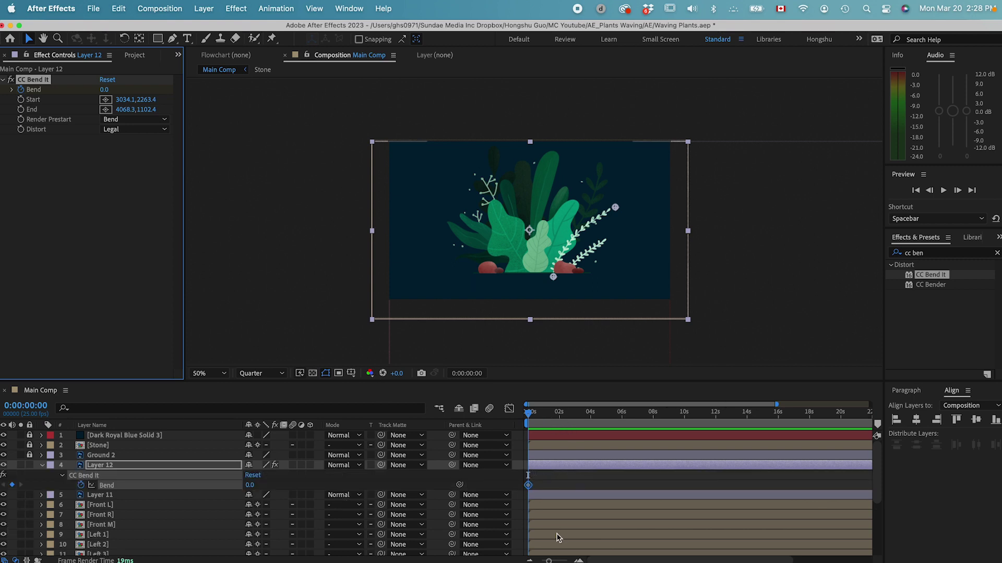
left_click_drag(549, 561, 562, 560)
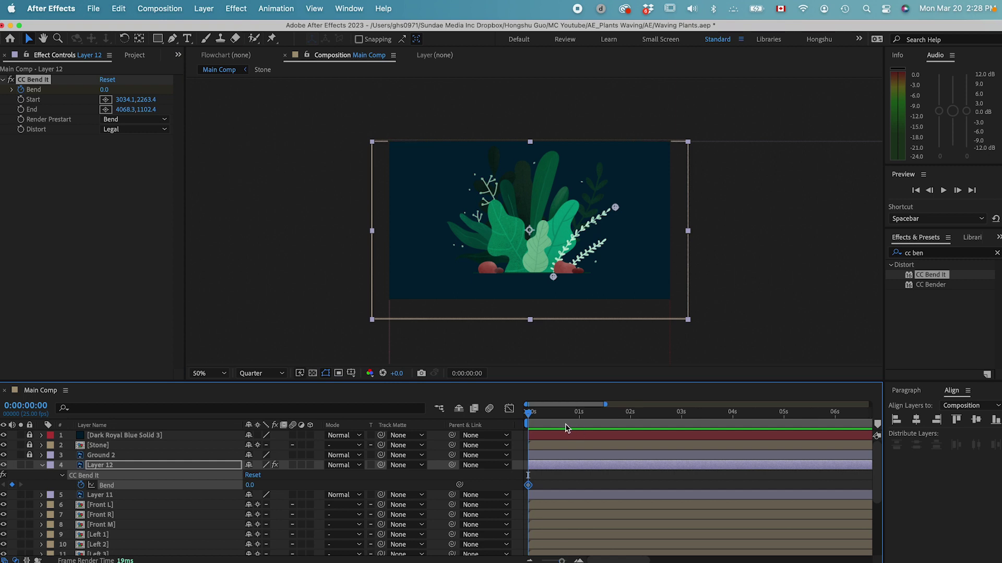
left_click(579, 419)
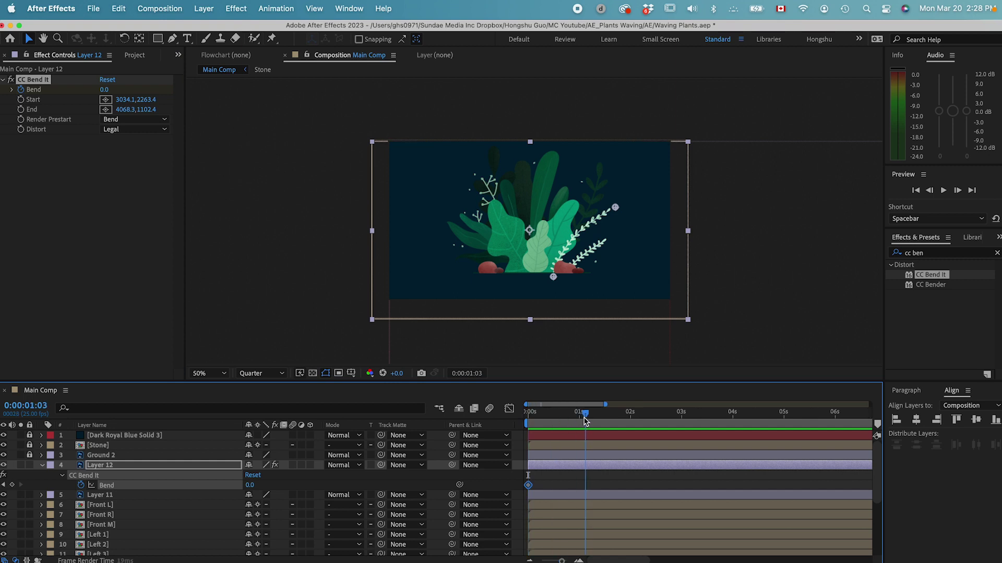
left_click_drag(252, 485, 243, 486)
left_click(243, 487)
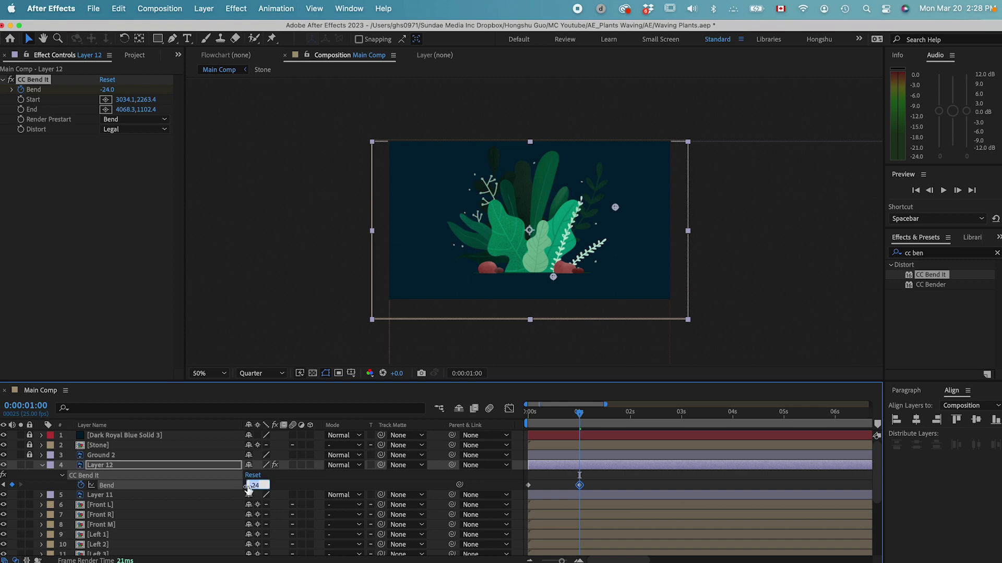
type("-20")
key("Return")
left_click(630, 420)
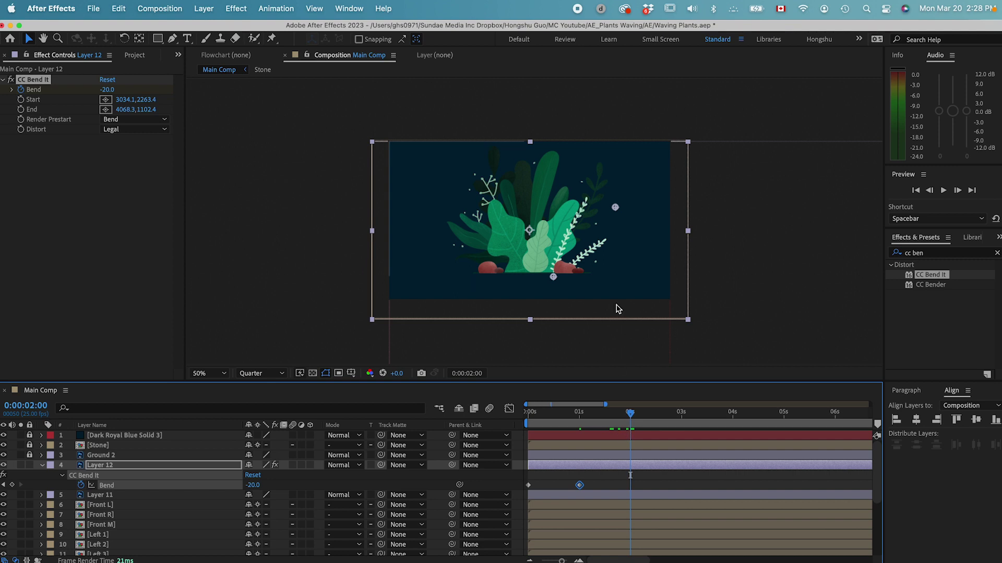
left_click(254, 486)
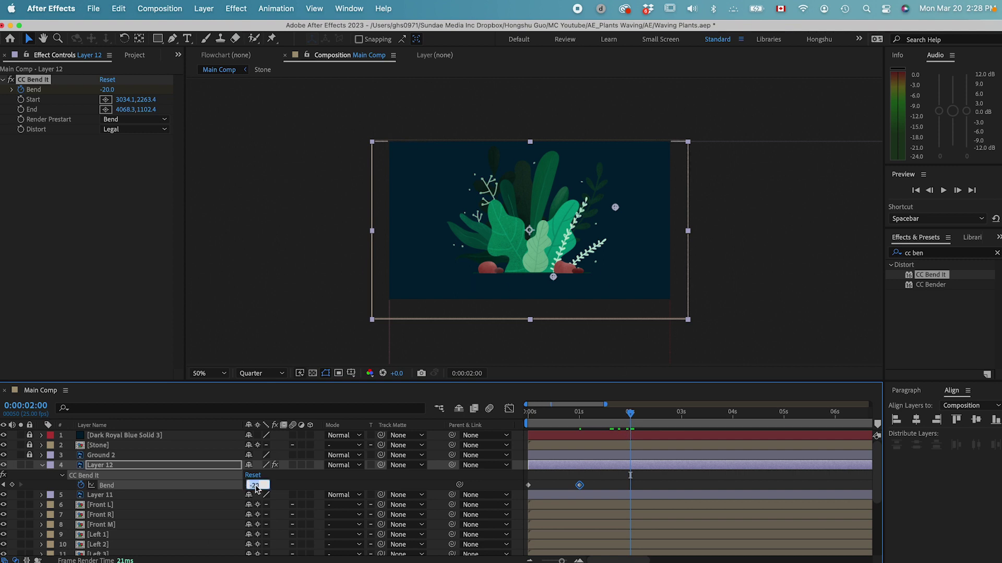
type("5")
left_click(539, 478)
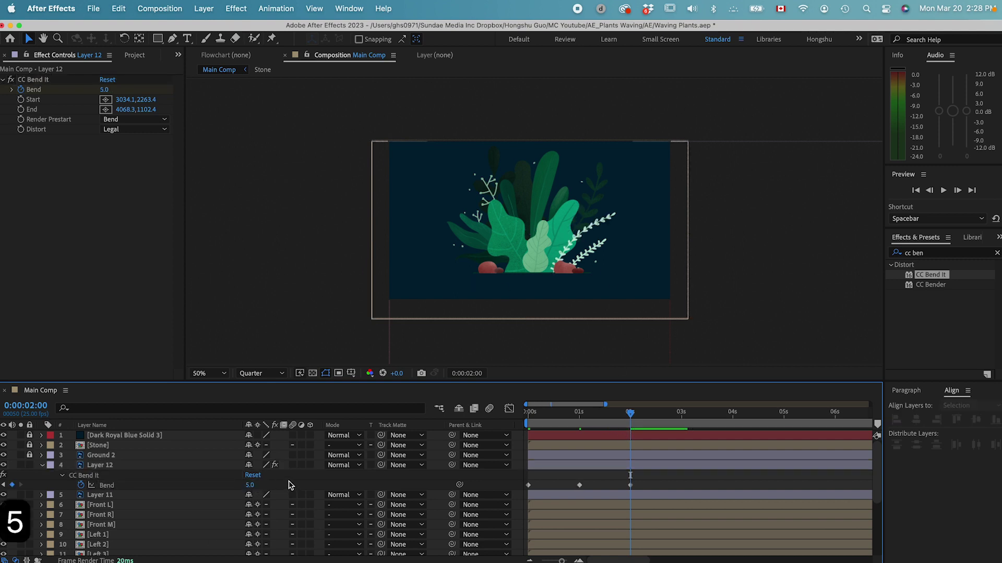
Add Bend -20 at 0:00:03:04 and -15 later, end the work area at the last keyframe, and preview.
left_click_drag(531, 412, 686, 422)
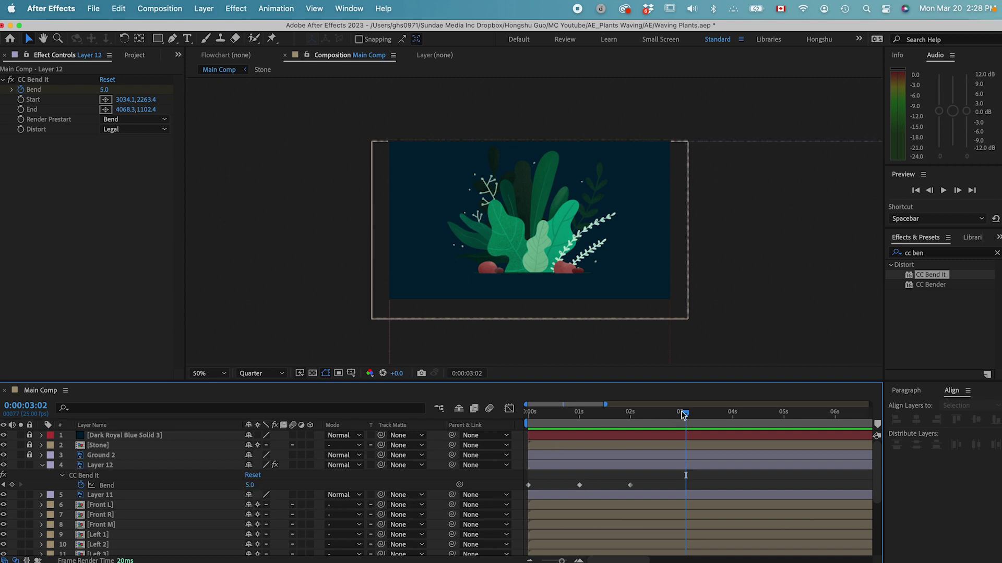
left_click_drag(687, 415, 690, 416)
left_click(251, 485)
type("-20")
key("Return")
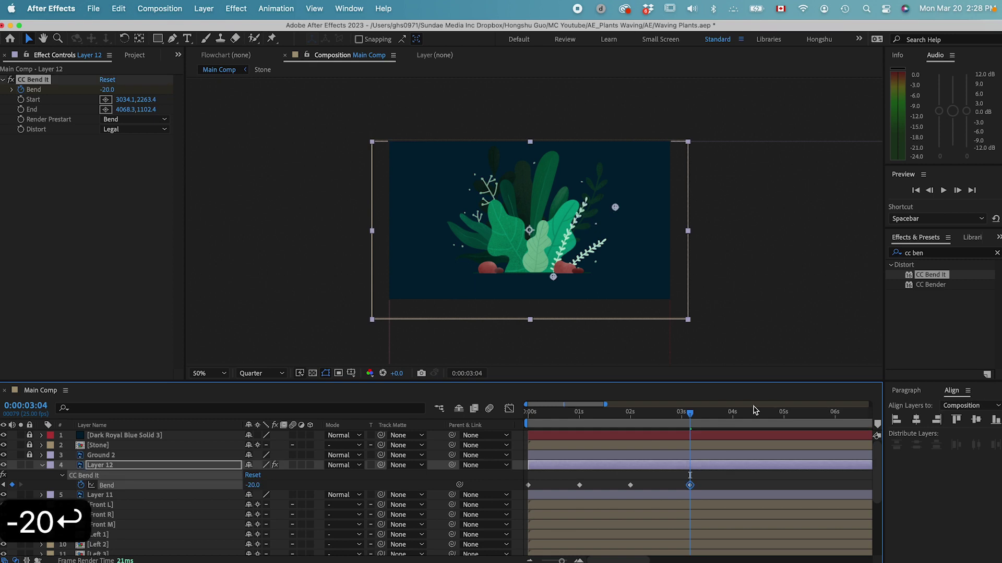
left_click_drag(705, 415, 766, 423)
left_click(252, 485)
type("-15")
key("Return")
left_click(763, 415)
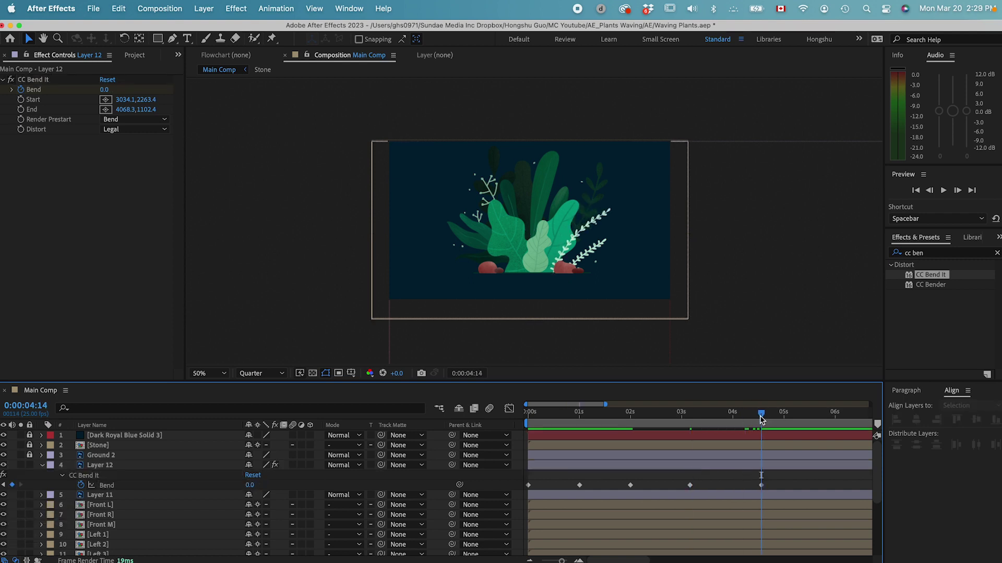
key("n")
key("space")
key("space")
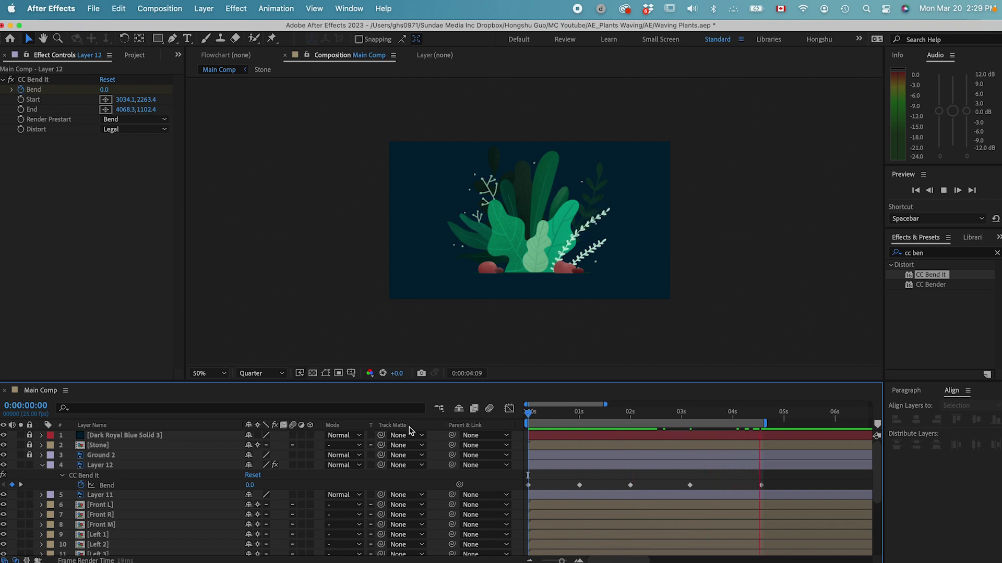
Copy the five Bend keyframes, paste them at 4:14, and extend the work area to about 8 seconds.
key("space")
left_click_drag(522, 481, 685, 479)
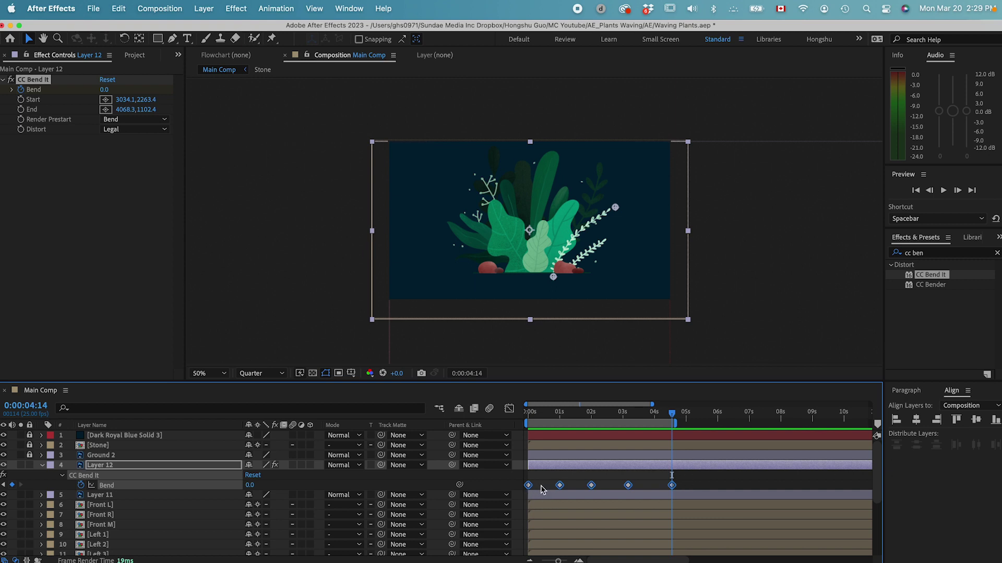
key("super+c")
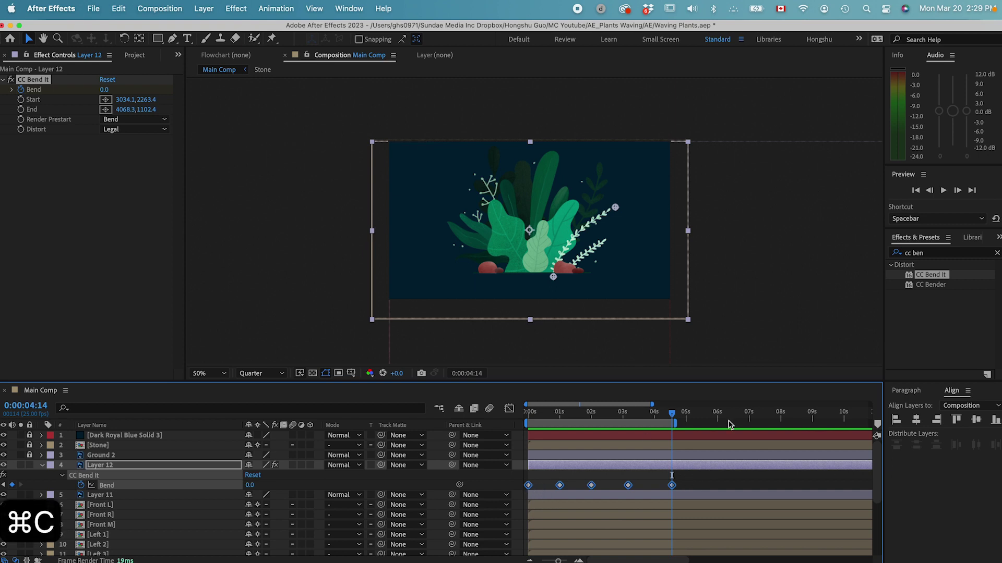
left_click_drag(676, 423, 802, 423)
key("super+v")
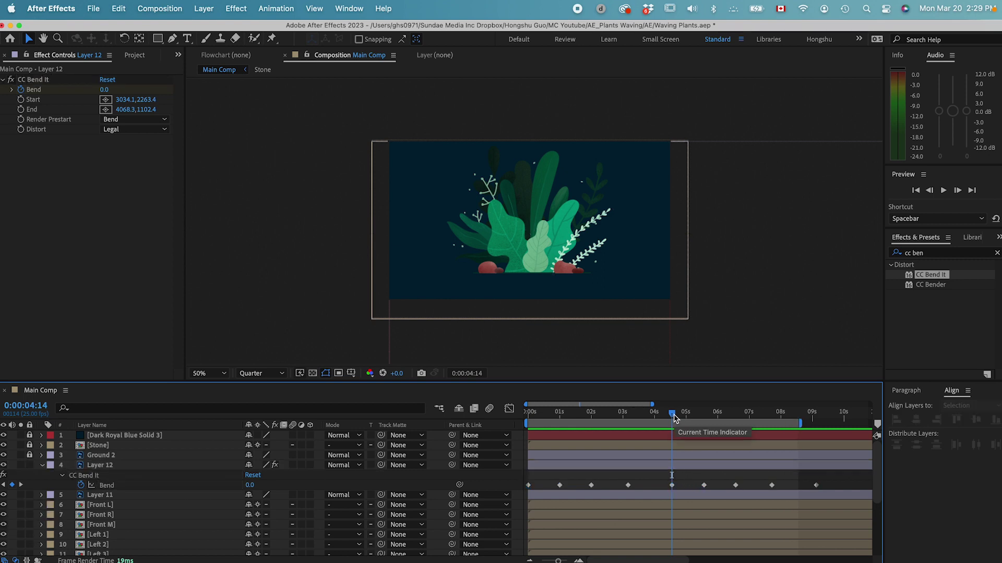
mouse_move(674, 417)
left_mouse_down()
mouse_move(528, 418)
mouse_move(672, 417)
left_mouse_up()
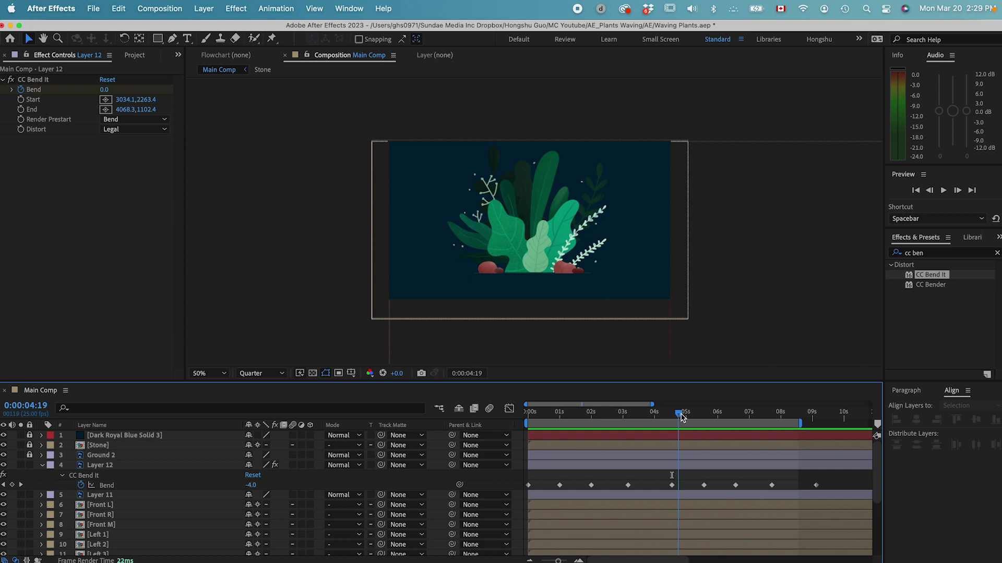
left_click_drag(682, 416, 580, 416)
key("space")
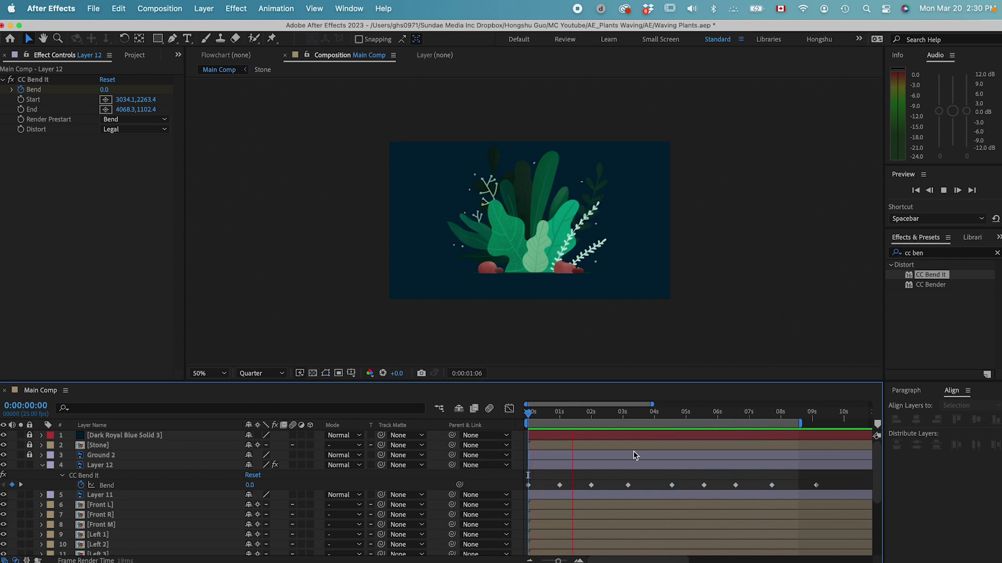
left_click_drag(832, 490, 514, 489)
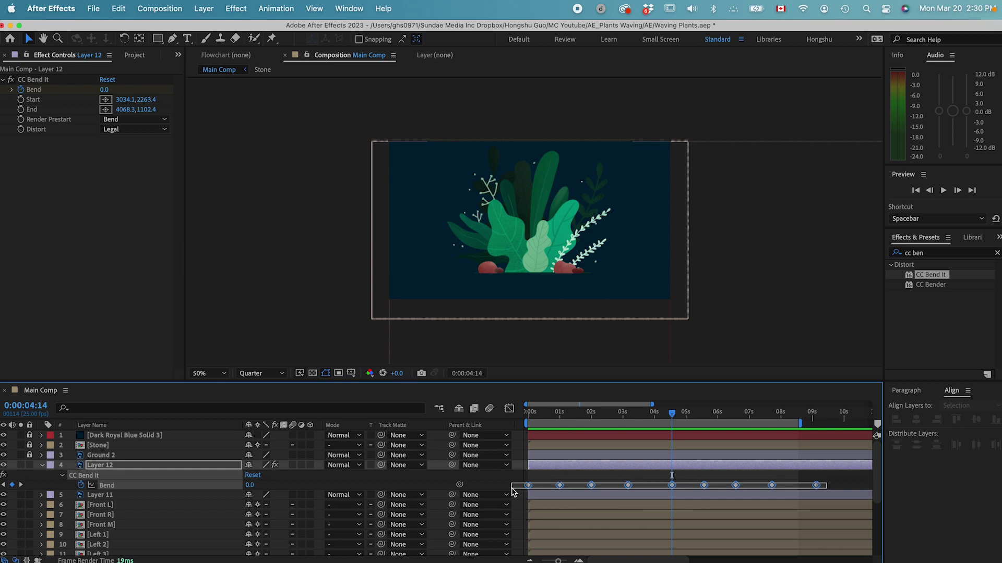
right_click(627, 486)
Apply Easy Ease to all nine Bend keyframes and lengthen their influence in the Graph Editor.
mouse_move(678, 561)
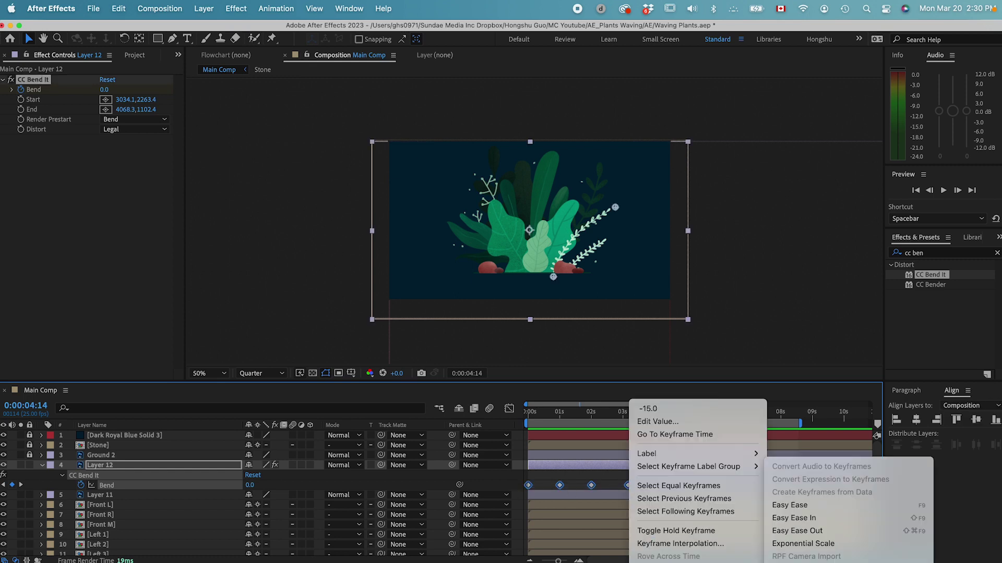
left_click(798, 506)
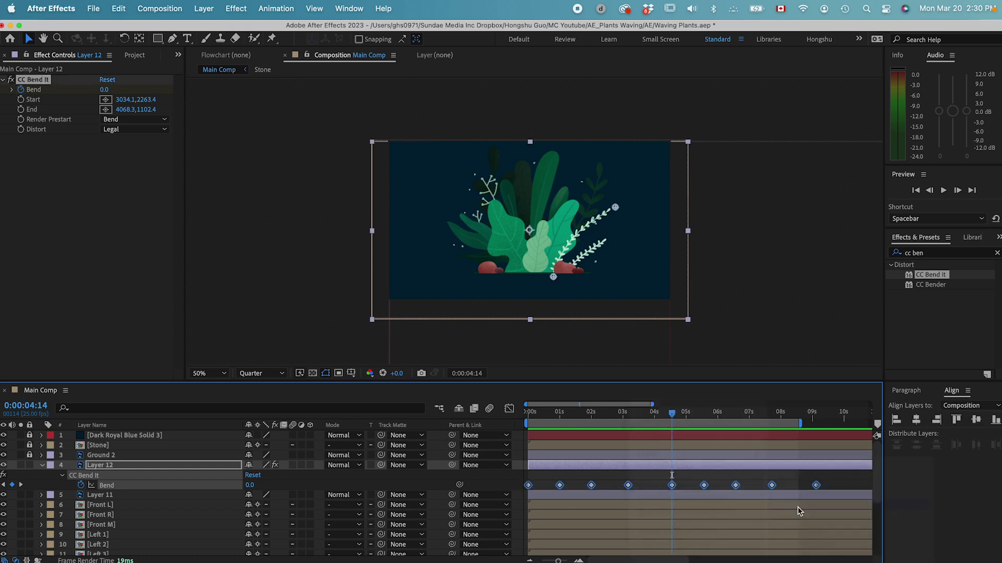
left_click(509, 409)
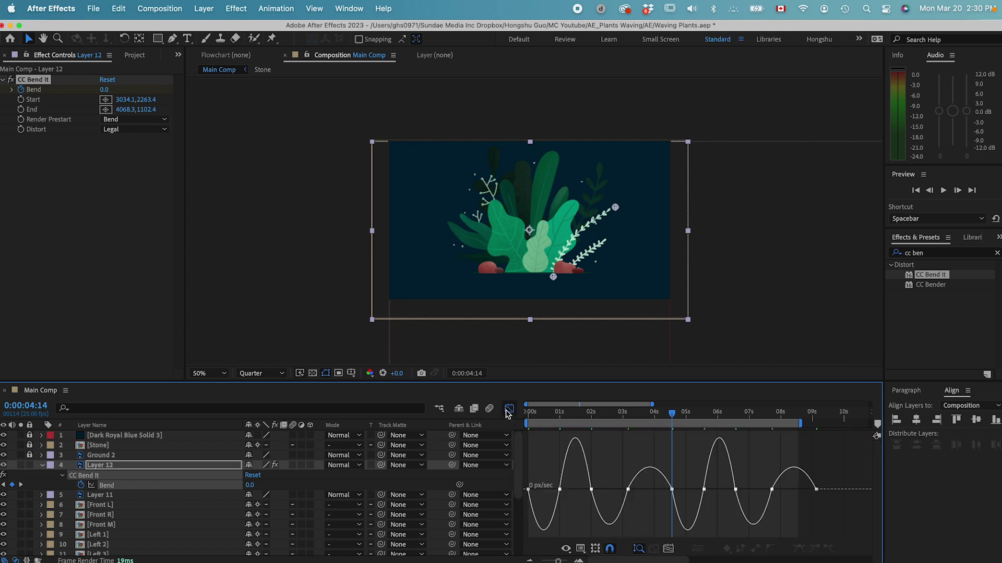
left_click(668, 550)
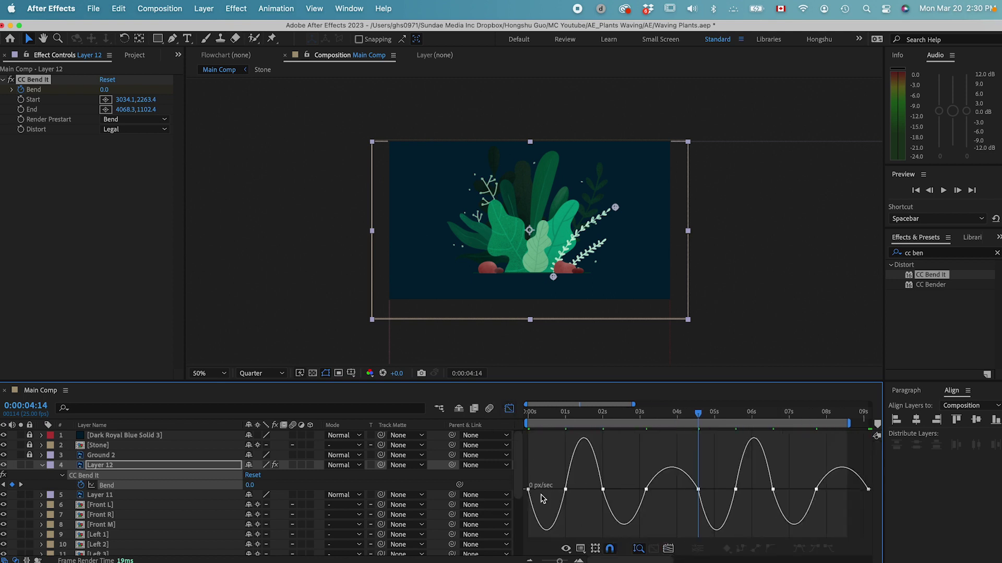
double_click(538, 495)
left_click_drag(572, 484, 662, 494)
Fine-tune the ease influence on individual Bend keyframes, including the last one.
left_click(698, 491)
left_click(735, 490)
left_click_drag(756, 491, 765, 497)
left_click(869, 491)
left_click_drag(858, 491, 854, 494)
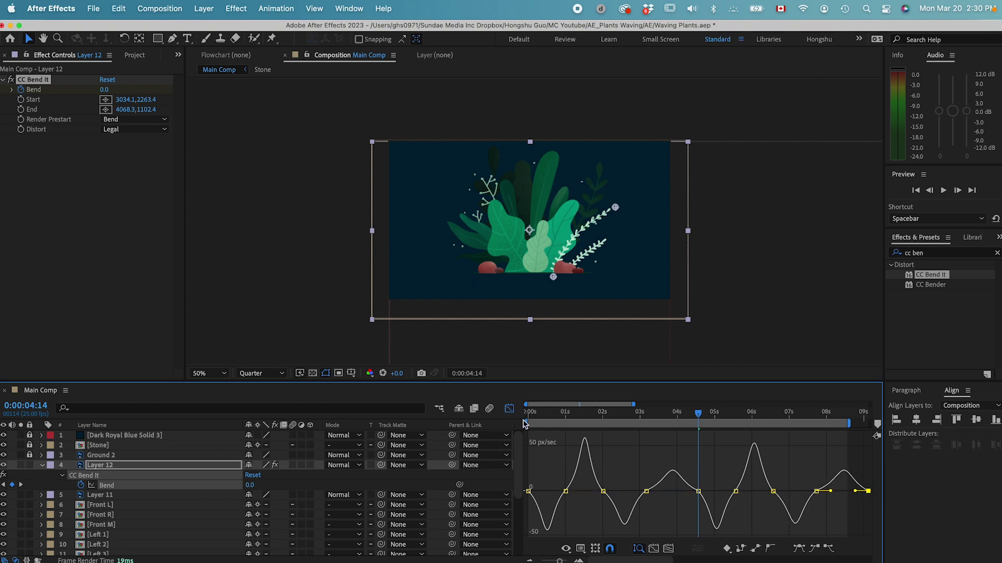
left_click(509, 408)
Preview the eased loop from the start, then copy all nine Bend keyframes.
key("Home")
key("space")
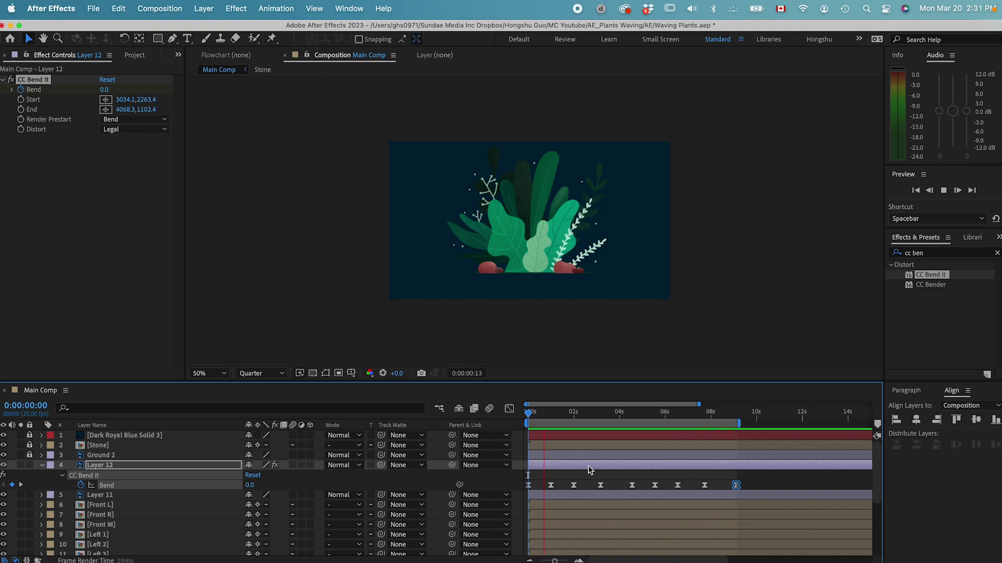
key("space")
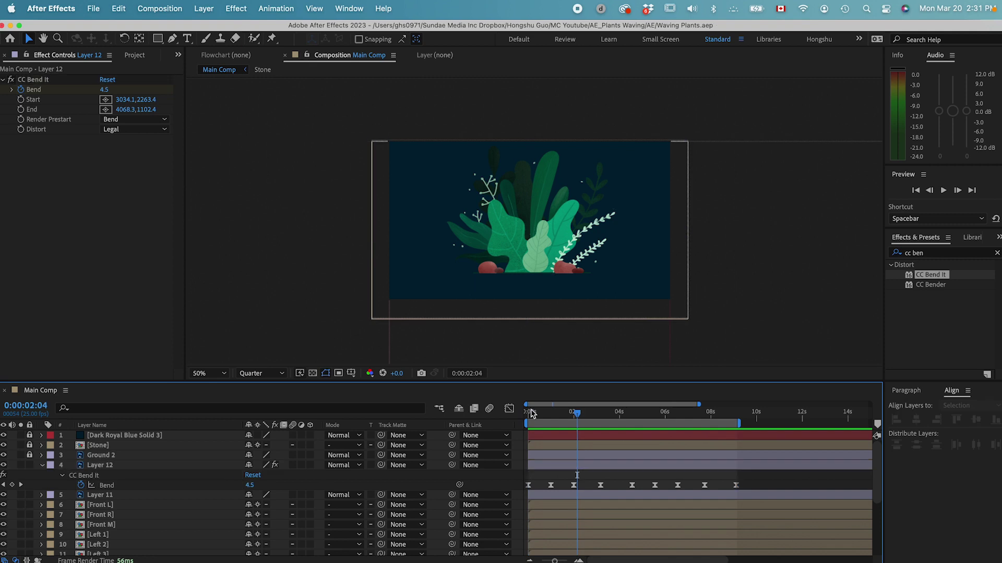
left_click_drag(535, 416, 527, 416)
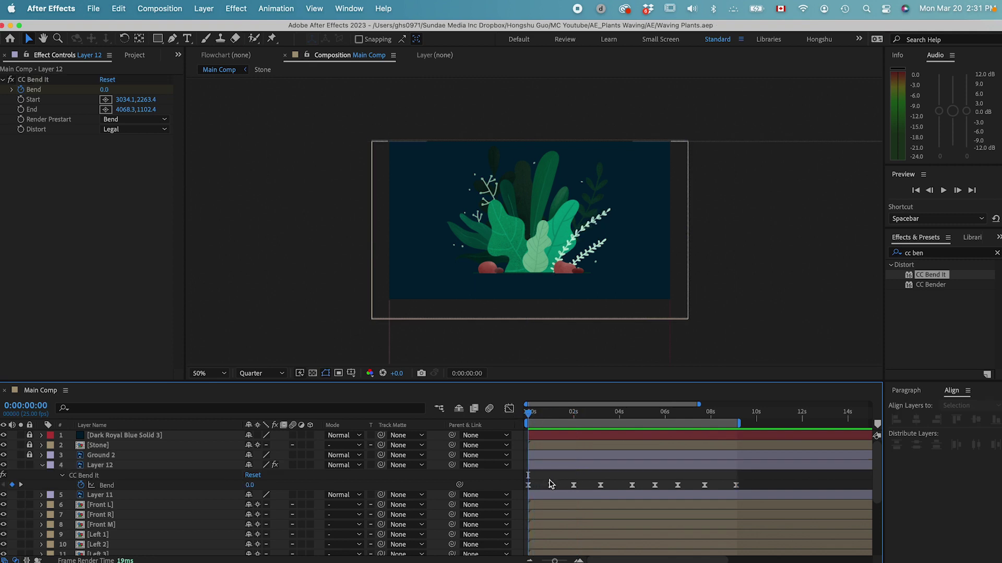
left_click_drag(745, 484, 501, 493)
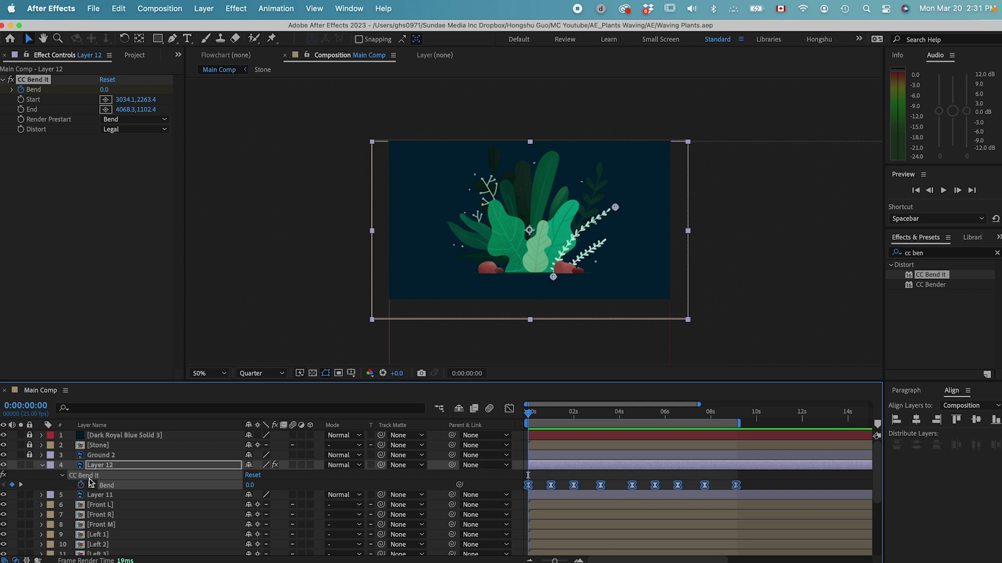
key("super+c")
Paste the bend wave onto Layer 11 and move its Start and End onto the sprig's base and tip.
left_click(98, 498)
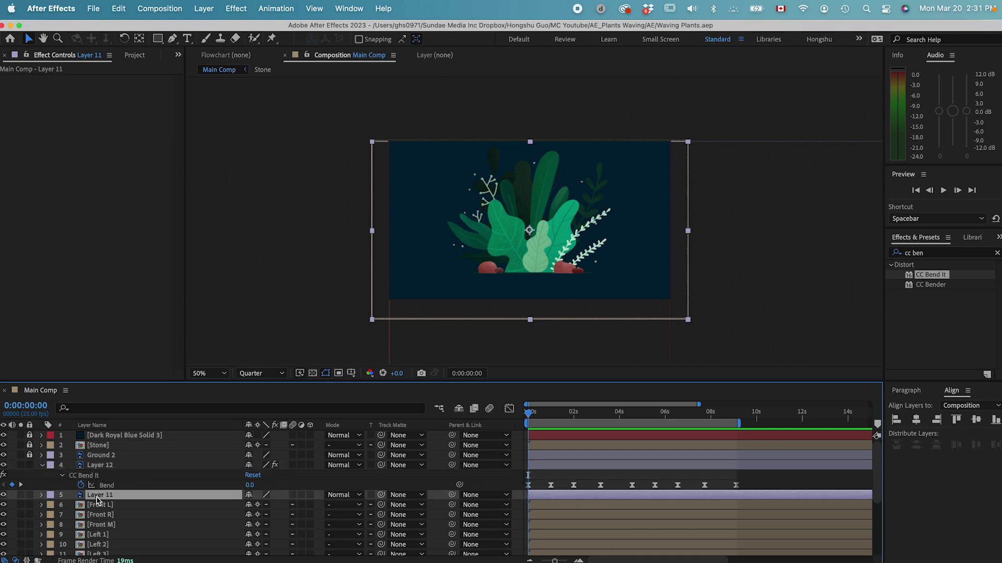
left_click(592, 255)
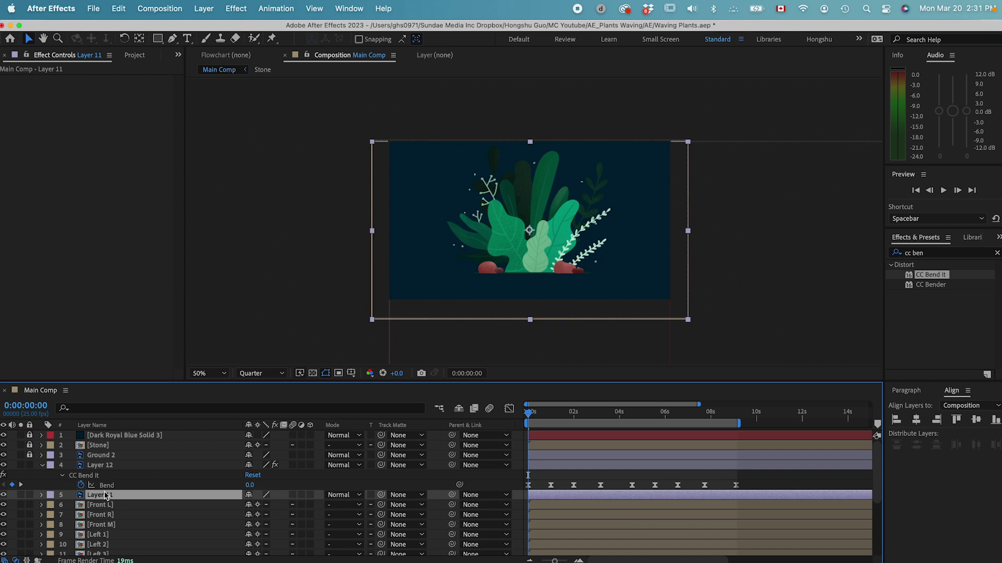
key("cmd+v")
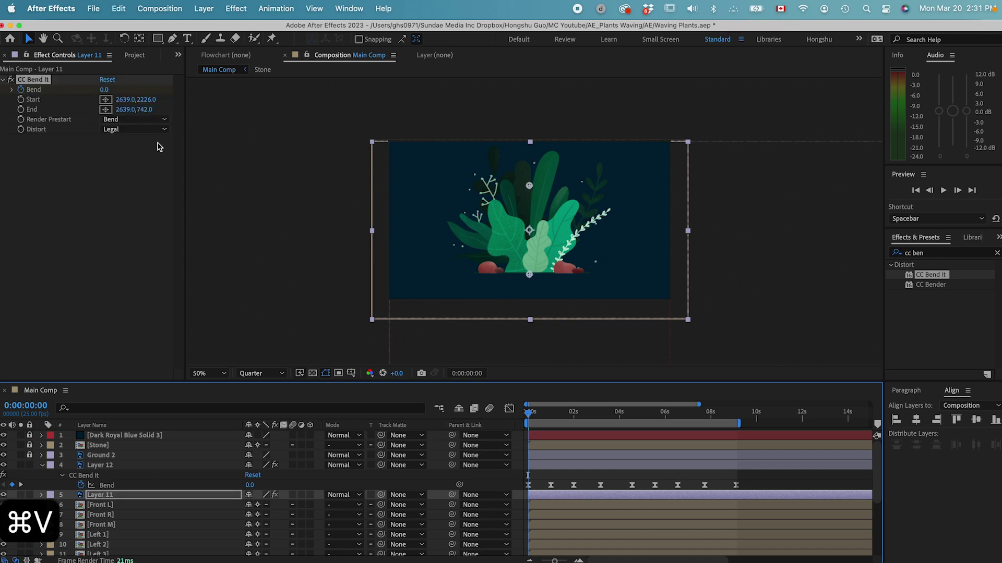
left_click_drag(529, 274, 566, 277)
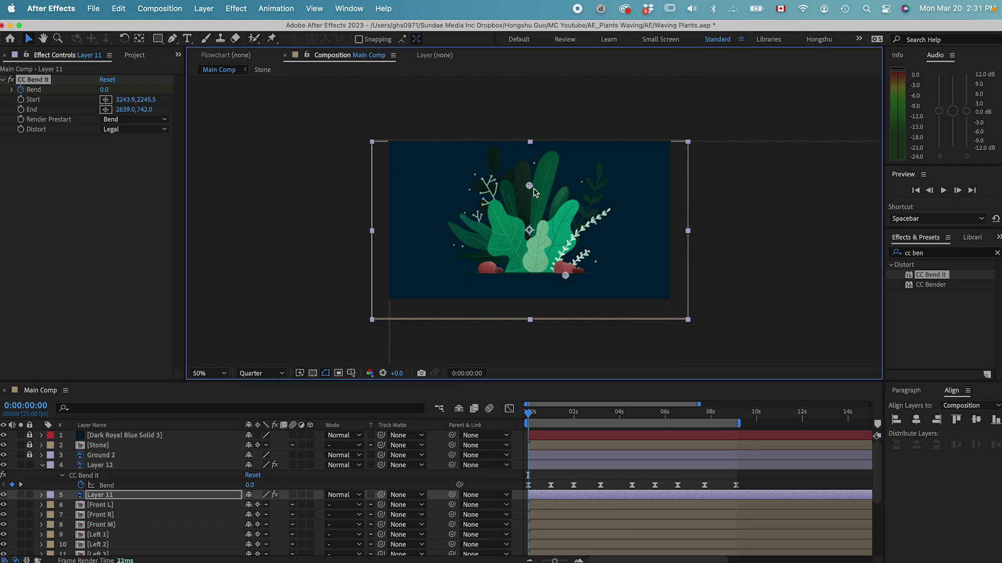
left_click_drag(533, 191, 613, 237)
key("u")
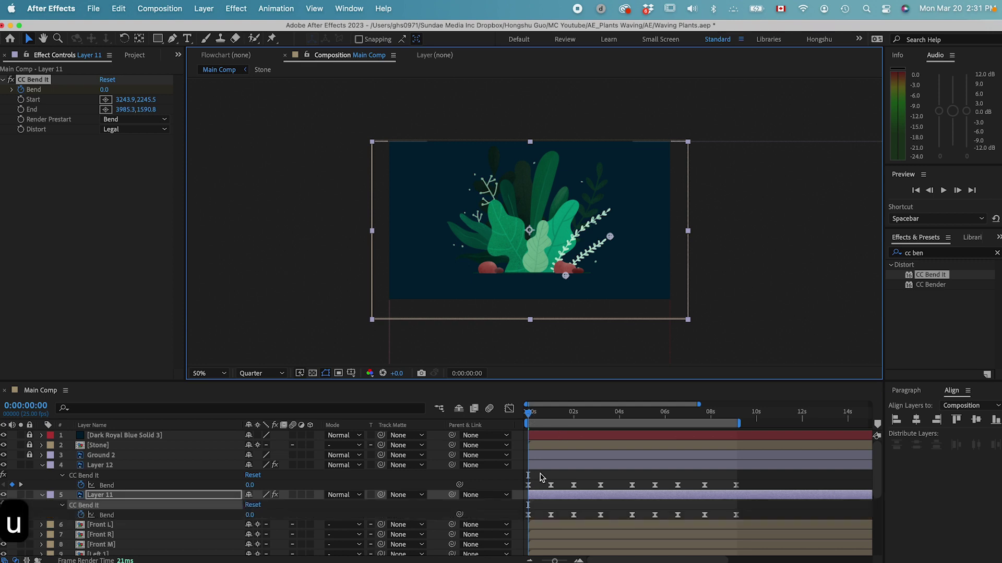
left_click_drag(528, 415, 530, 443)
Paste the bend effect onto Front L and re-anchor its Start and End along that leaf.
scroll(182, 500, "down", 3)
left_click(100, 455)
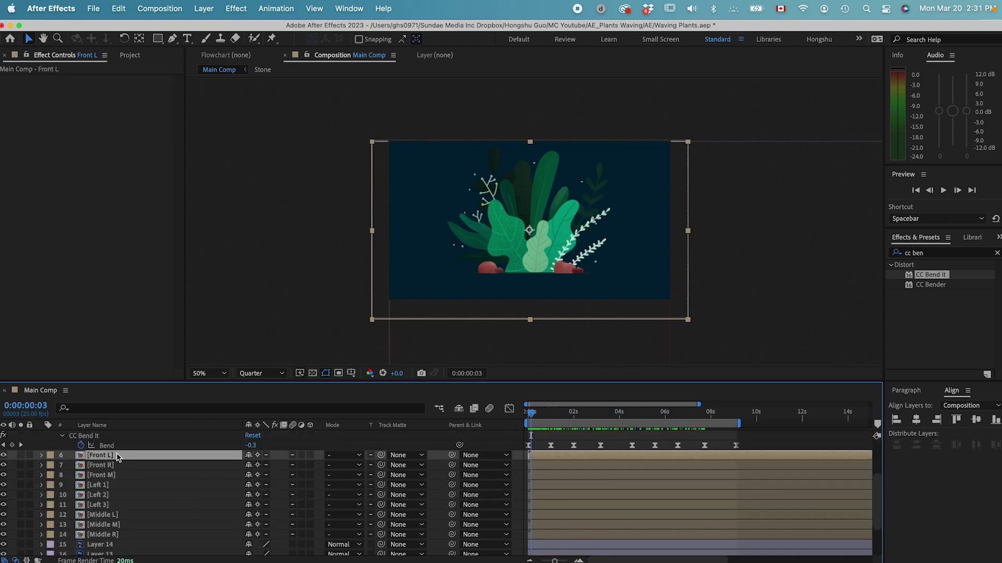
left_click(3, 455)
left_click(3, 455)
left_click_drag(531, 413, 521, 418)
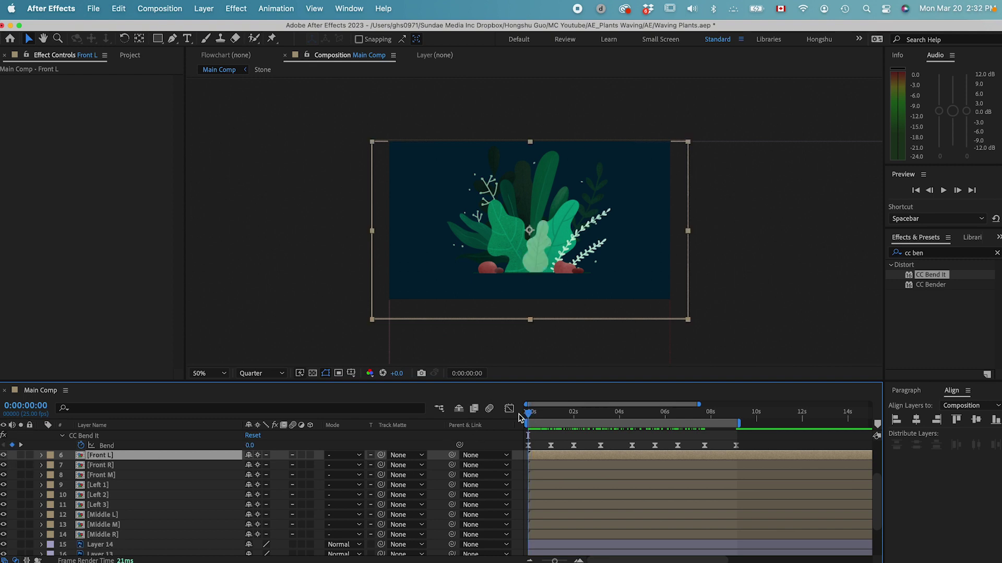
key("super+v")
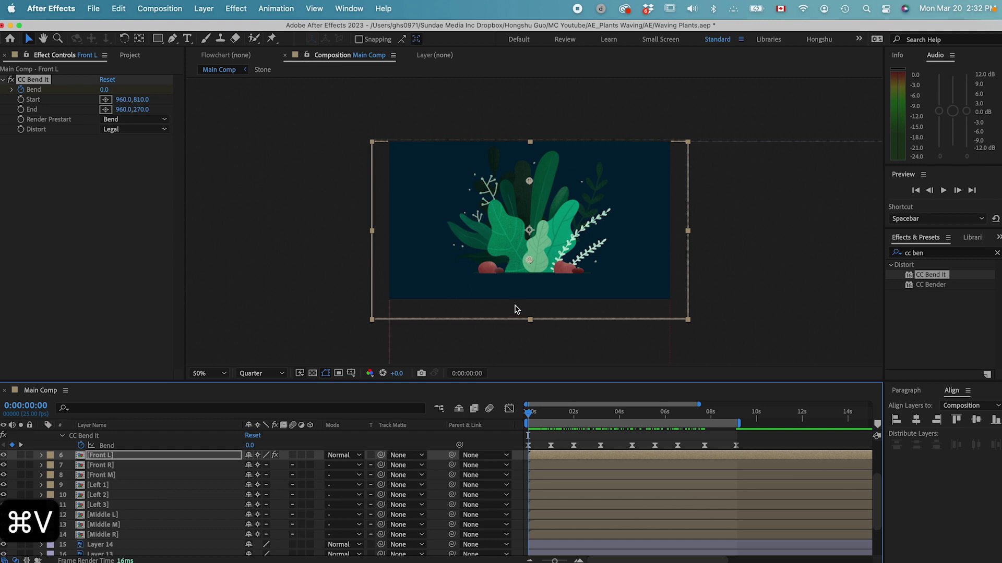
left_click(530, 265)
left_click_drag(530, 265, 533, 278)
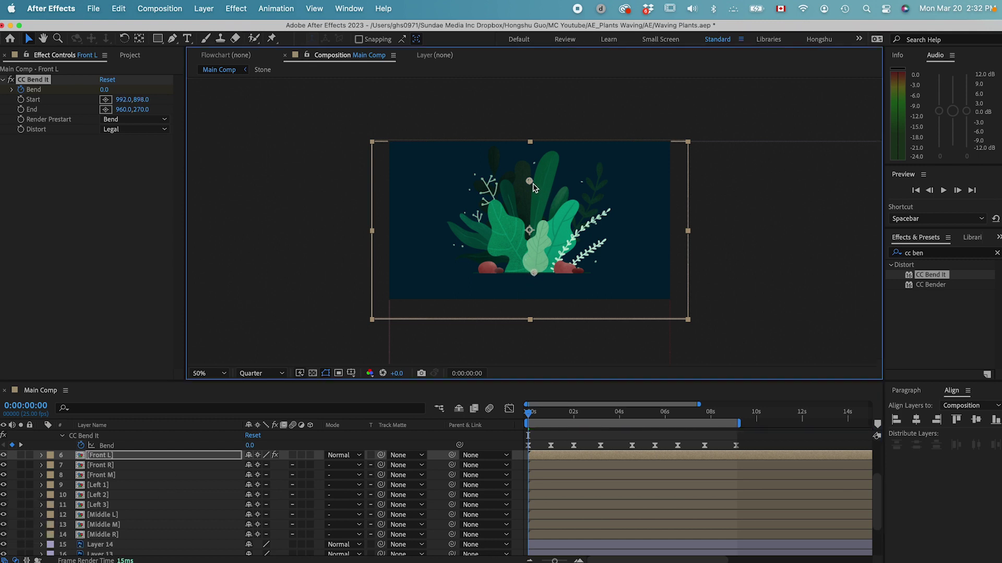
left_click_drag(534, 190, 548, 218)
Paste the bend effect onto the Front R, Front M and Left 1 layers.
left_click(112, 466)
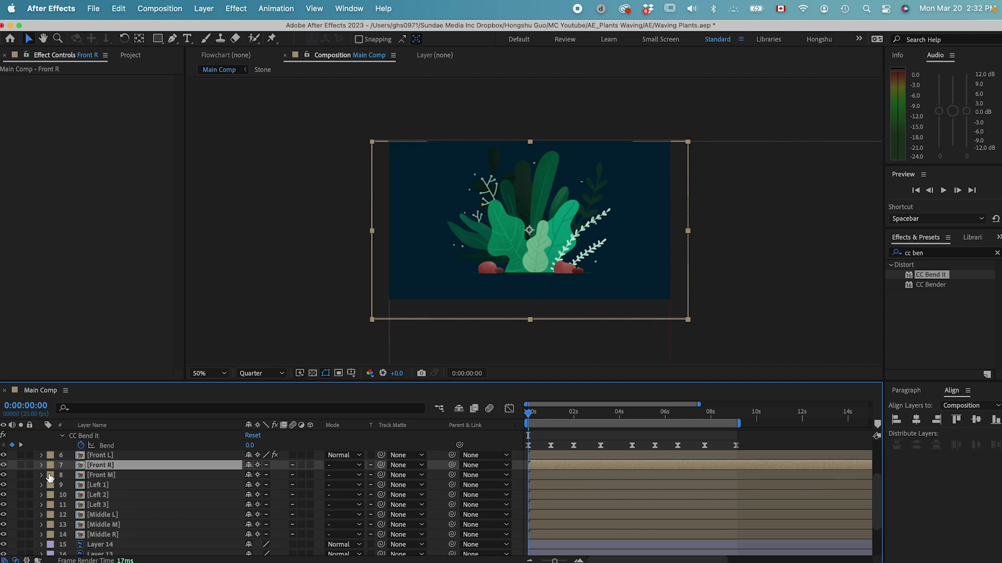
key("super+v")
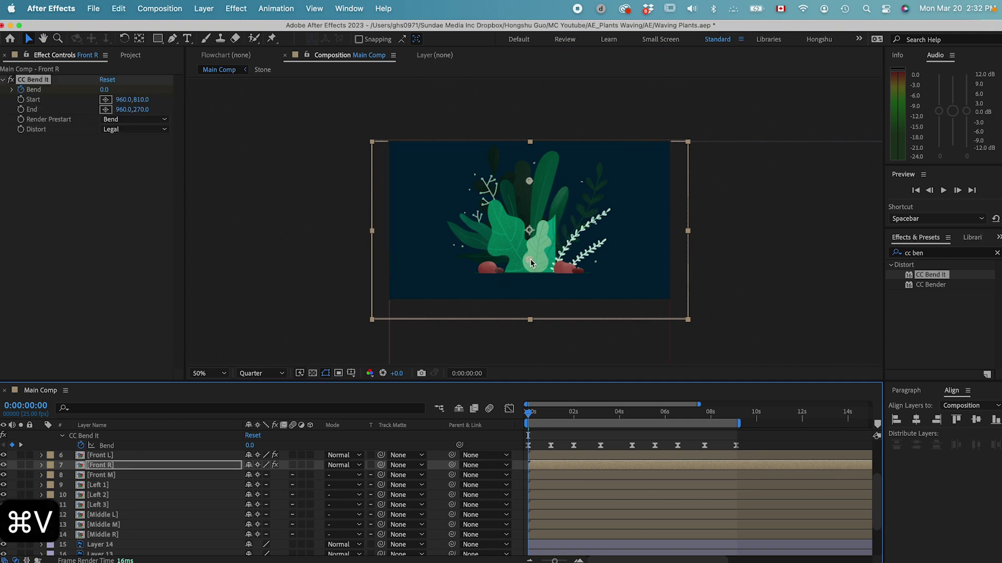
left_click(135, 476)
key("super+v")
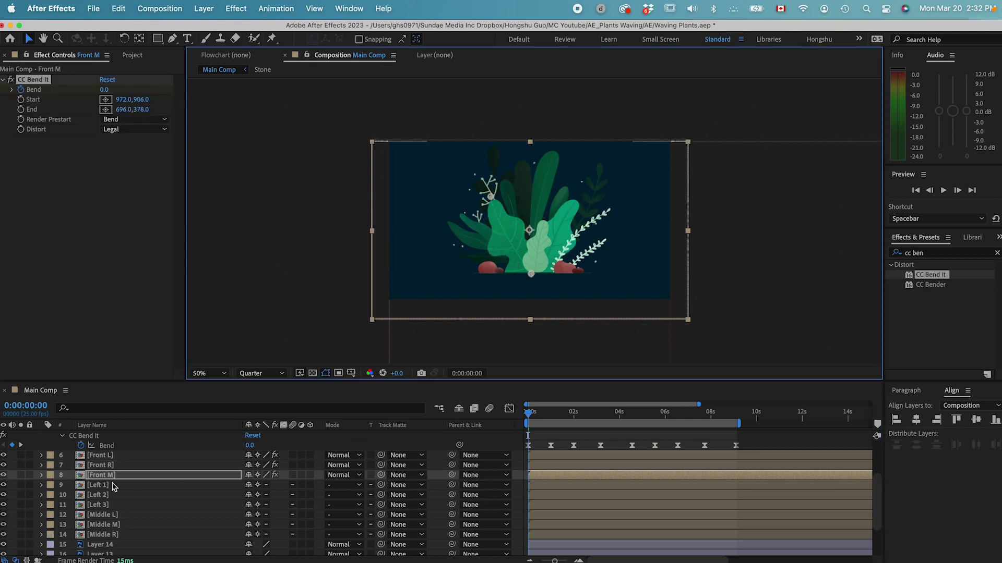
left_click(135, 486)
key("super+v")
Paste the bend effect onto Left 2, Left 3, Middle L, Middle M and Middle R, undoing one extra paste.
key("super+Down")
key("super+v")
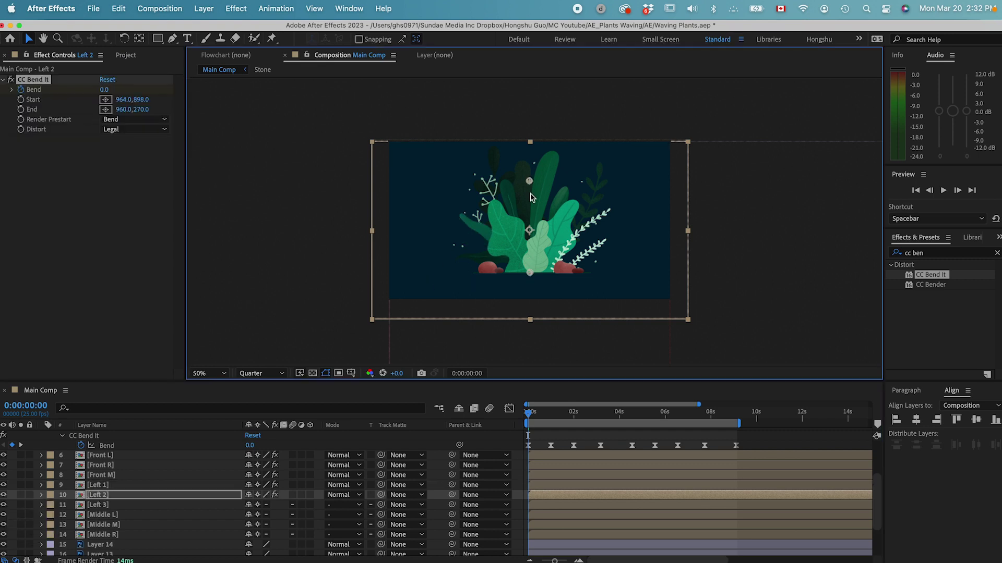
key("super+Down")
key("super+v")
key("super+Down")
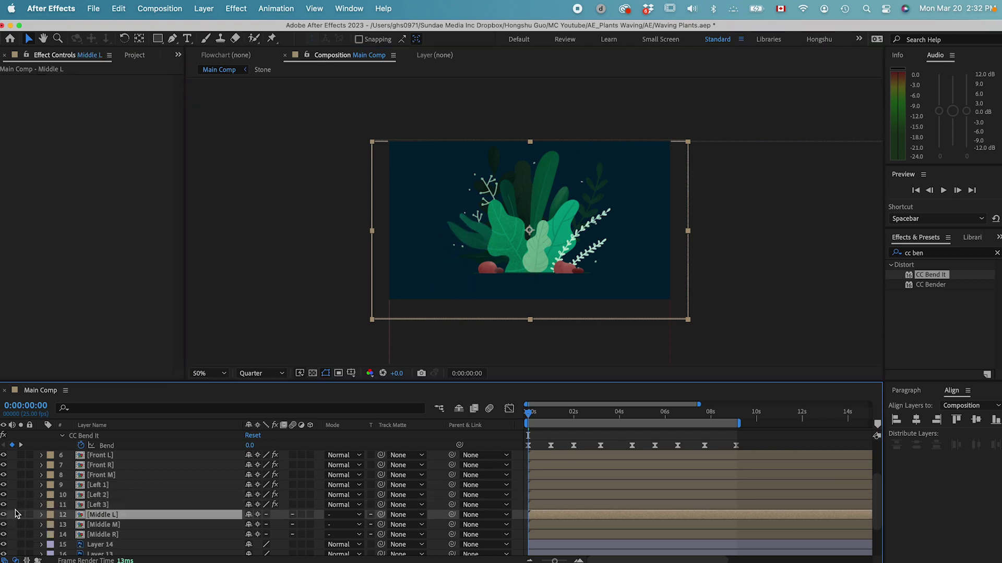
key("super+v")
key("super+Down")
key("super+v")
key("super+Down")
key("super+v")
key("super+z")
Paste the bend effect onto Layer 14, Layer 13, Back L, Back M and Back.
scroll(197, 487, "down", 3)
left_click(197, 490)
key("super+v")
key("super+Down")
key("super+v")
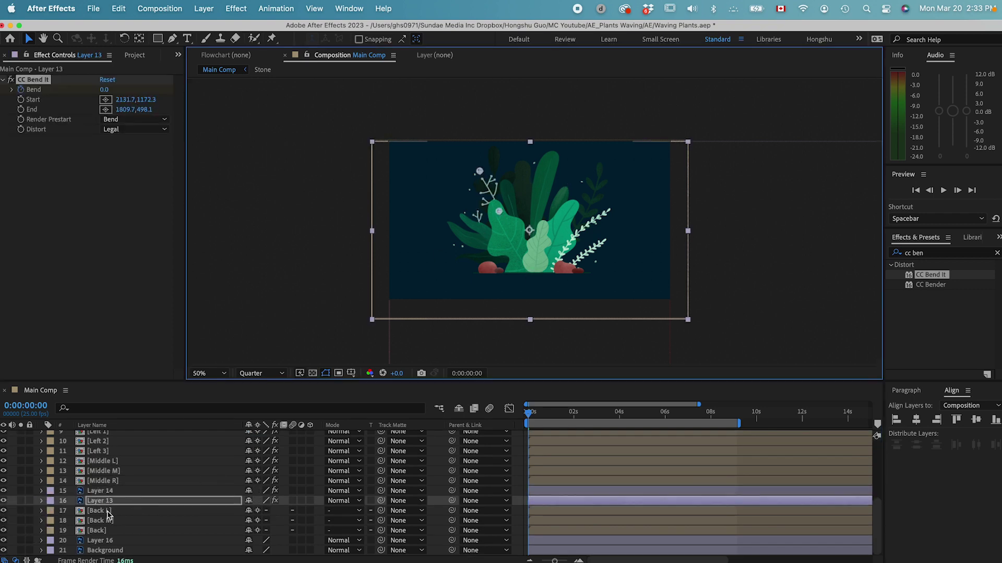
key("super+Down")
key("super+v")
key("super+Down")
key("super+v")
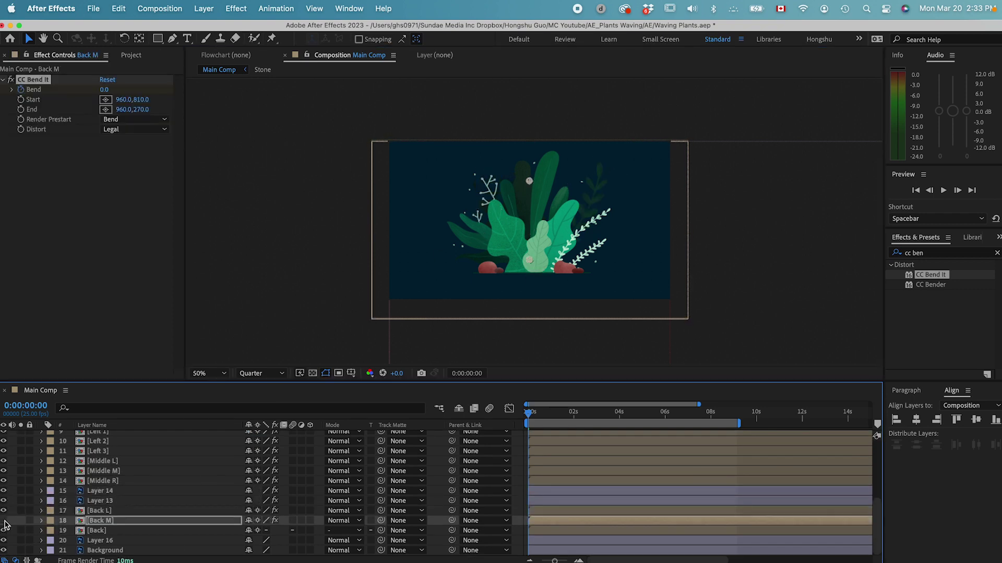
left_click(492, 141)
key("super+Down")
key("super+v")
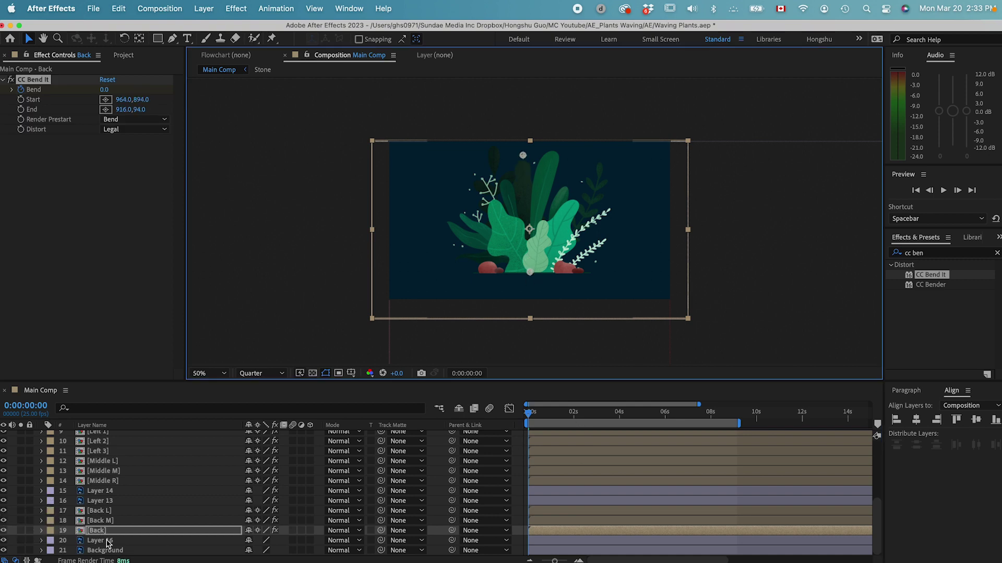
left_click(101, 540)
scroll(130, 514, "up", 5)
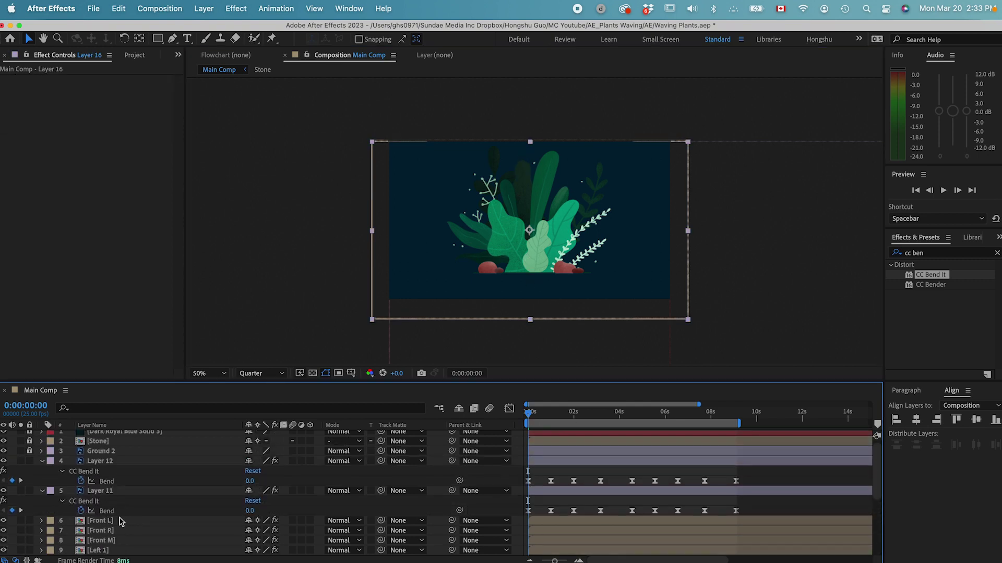
Select every leaf layer from Front L to Back and reveal their keyframed Bend properties.
left_click(115, 521)
scroll(167, 540, "down", 5)
left_click(108, 534, "shift")
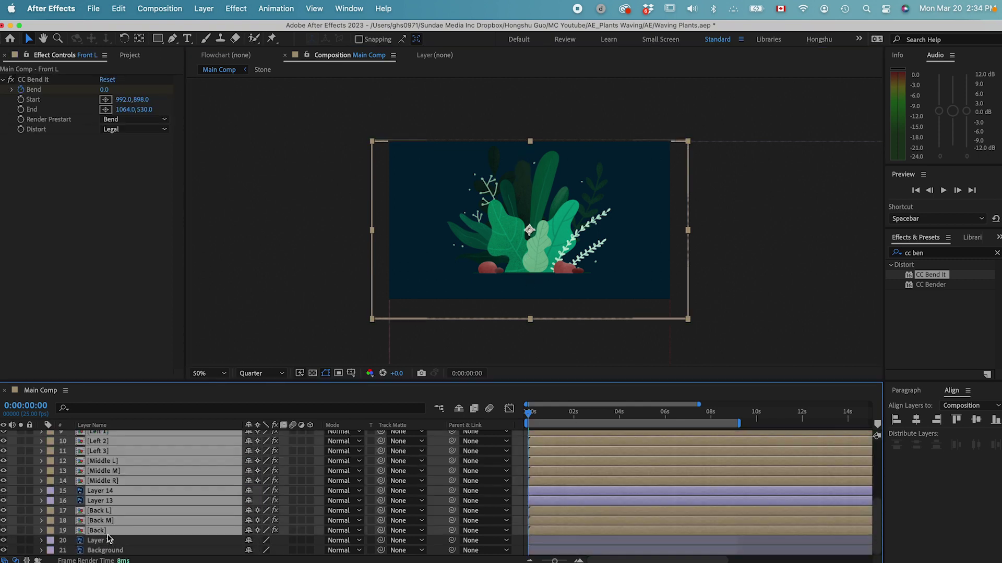
key("u")
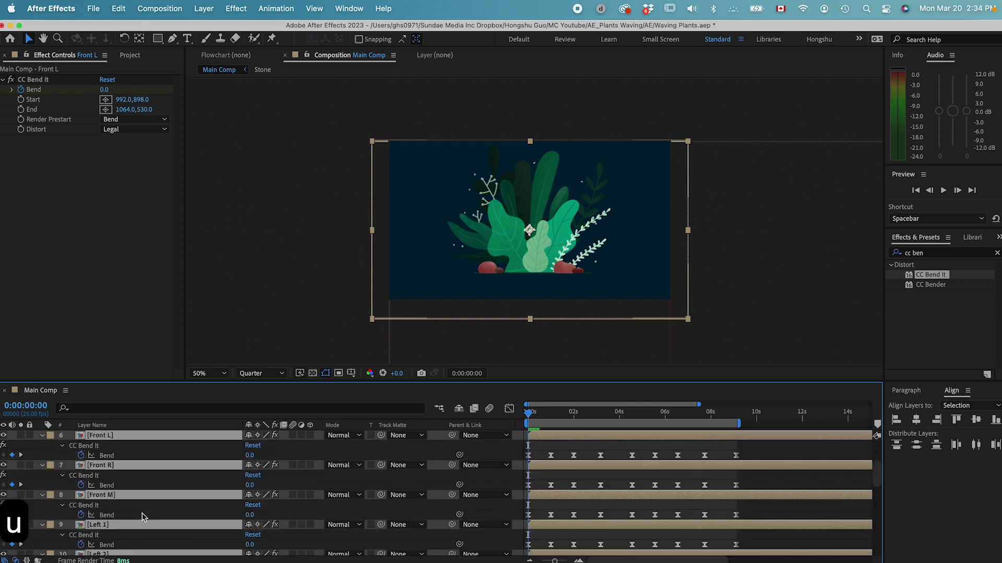
Review the revealed Bend keyframes and play the waving animation preview.
scroll(184, 529, "down", 4)
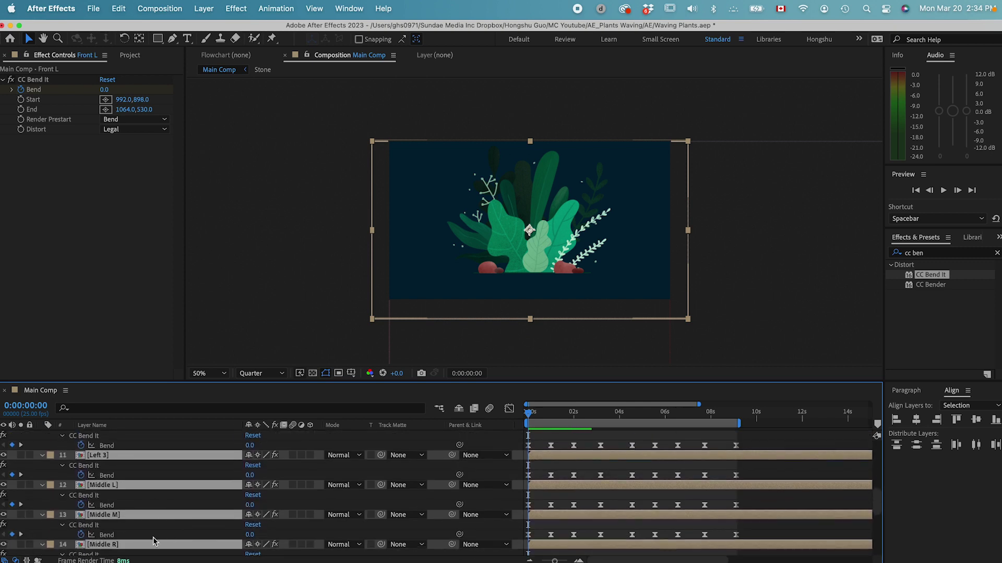
scroll(153, 542, "down", 3)
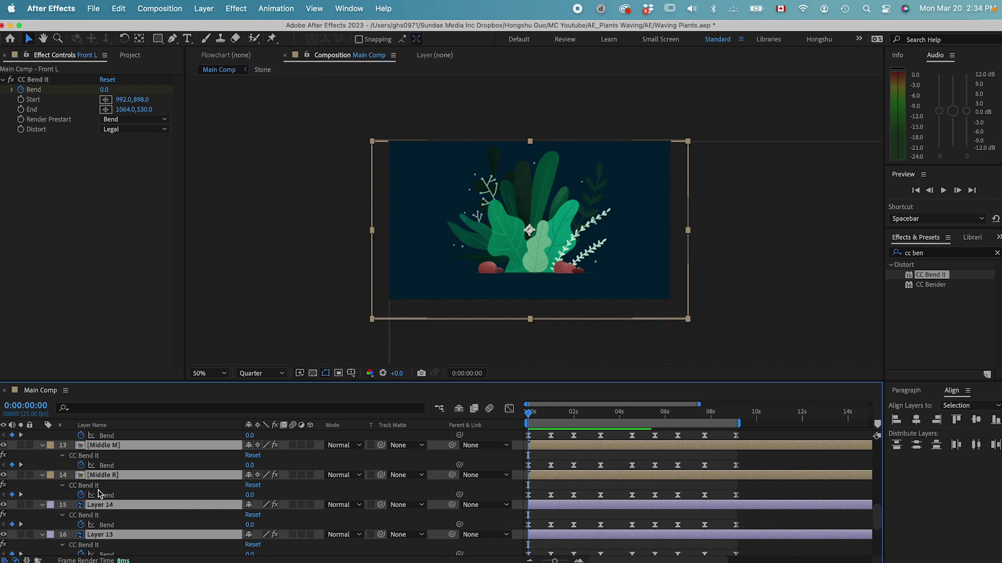
scroll(152, 505, "down", 5)
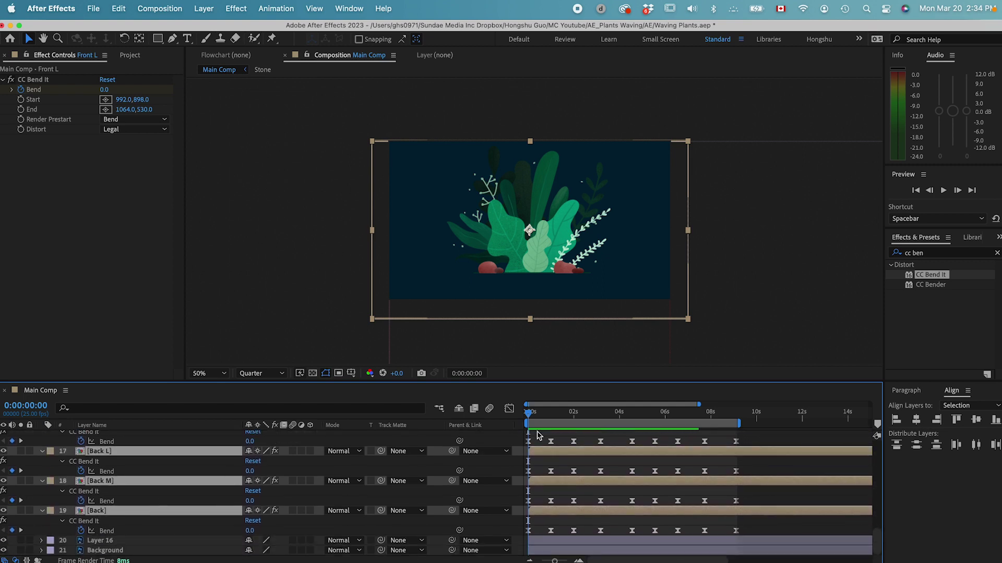
scroll(731, 472, "up", 10)
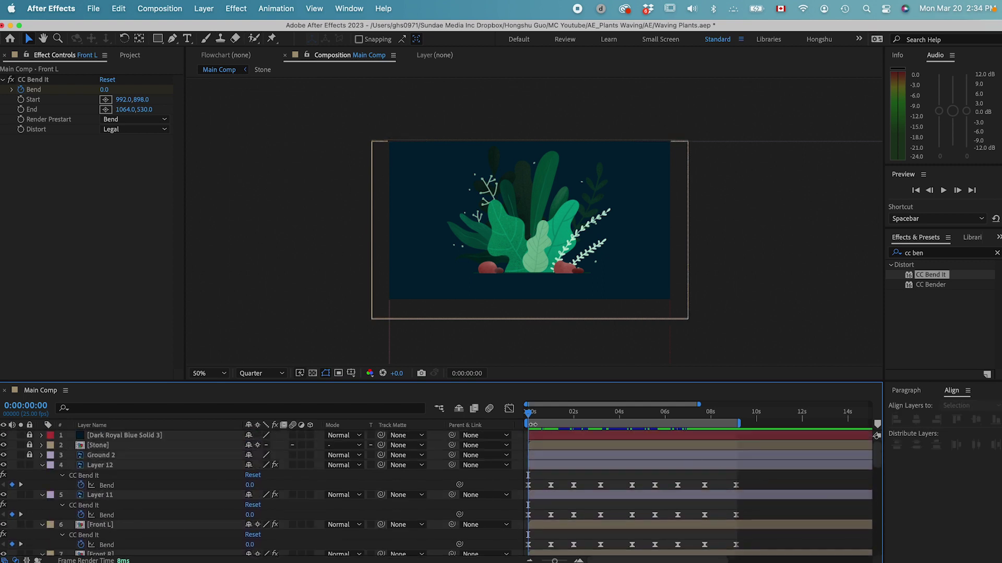
key("space")
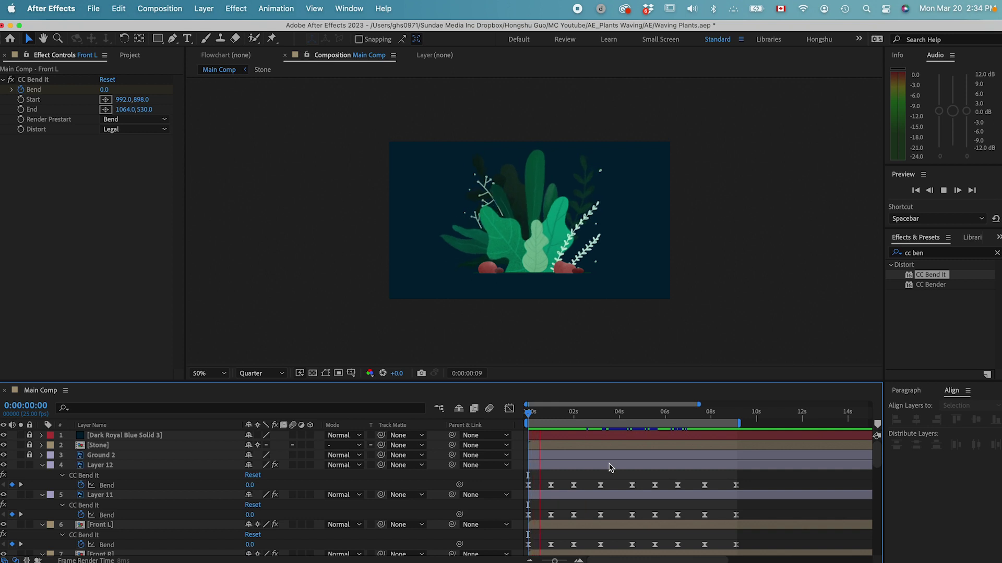
Stop the preview and compare Bend at 1:00 (-20), 4:14 (0) and 5:14 (-20).
key("space")
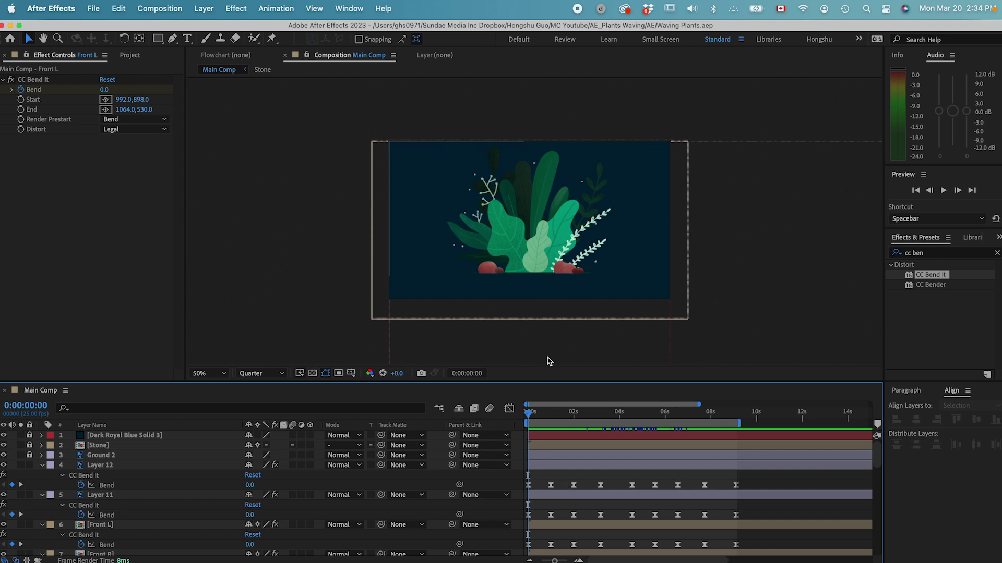
left_click(550, 416)
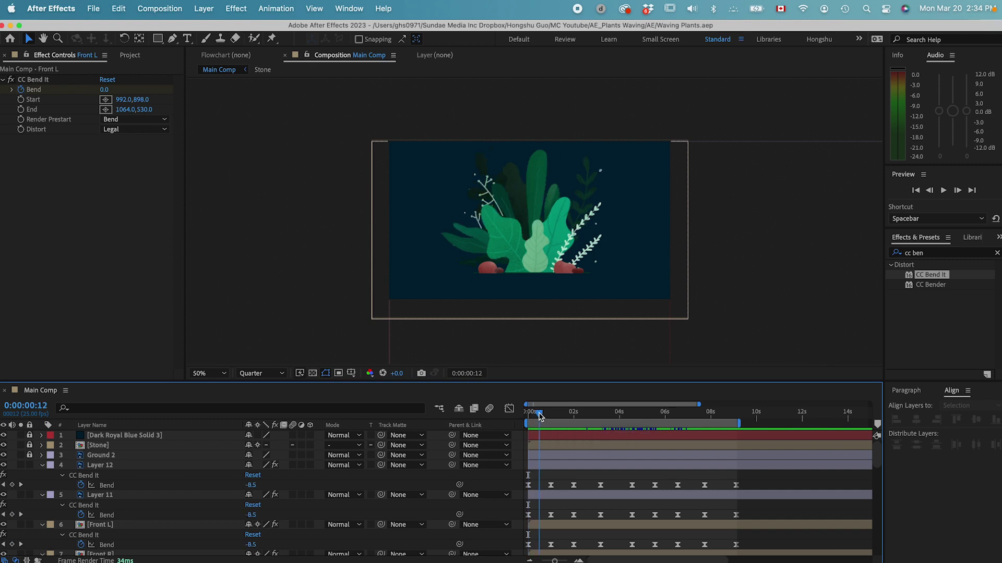
scroll(574, 502, "down", 2)
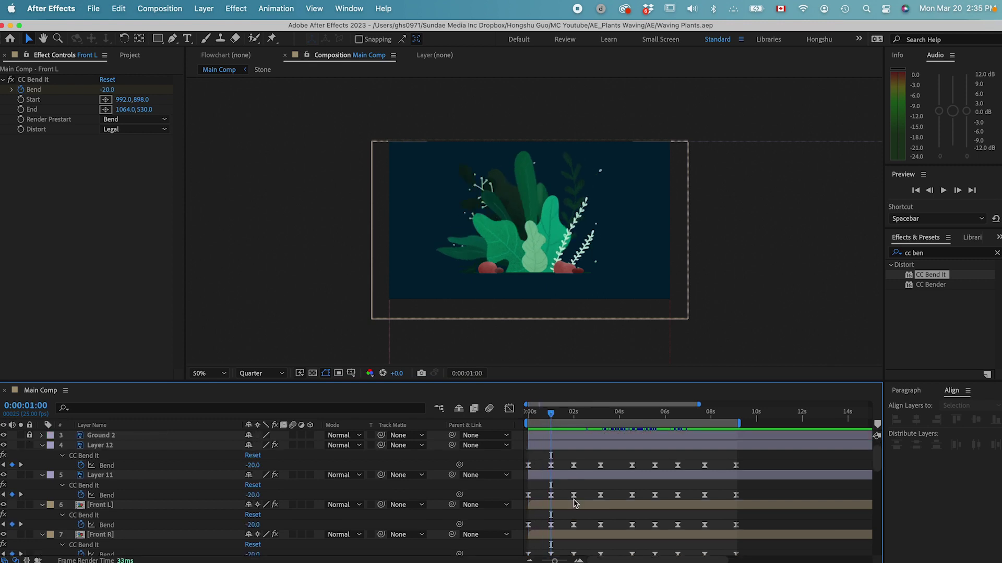
scroll(564, 493, "up", 2)
left_click_drag(615, 417, 632, 415)
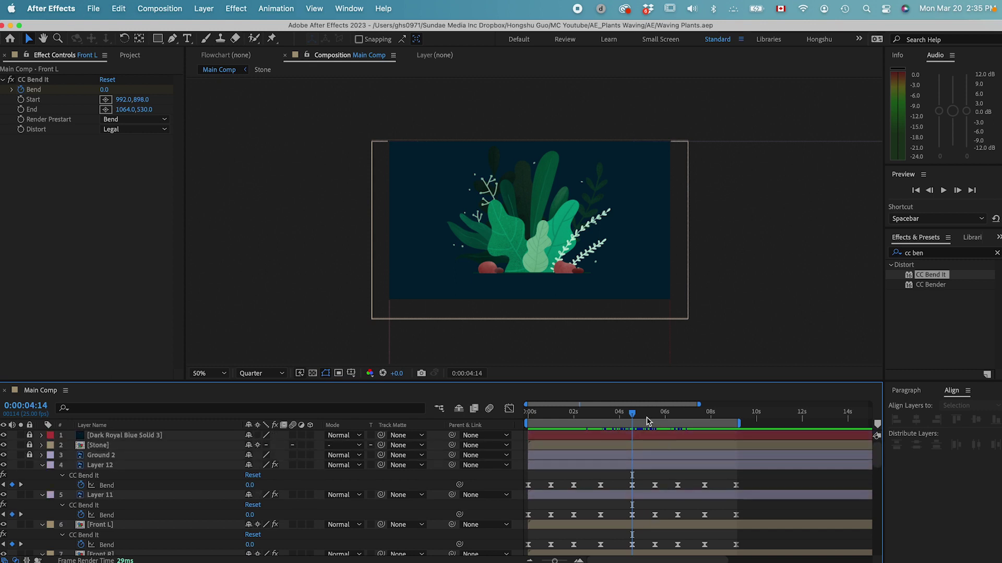
left_click_drag(633, 416, 650, 416)
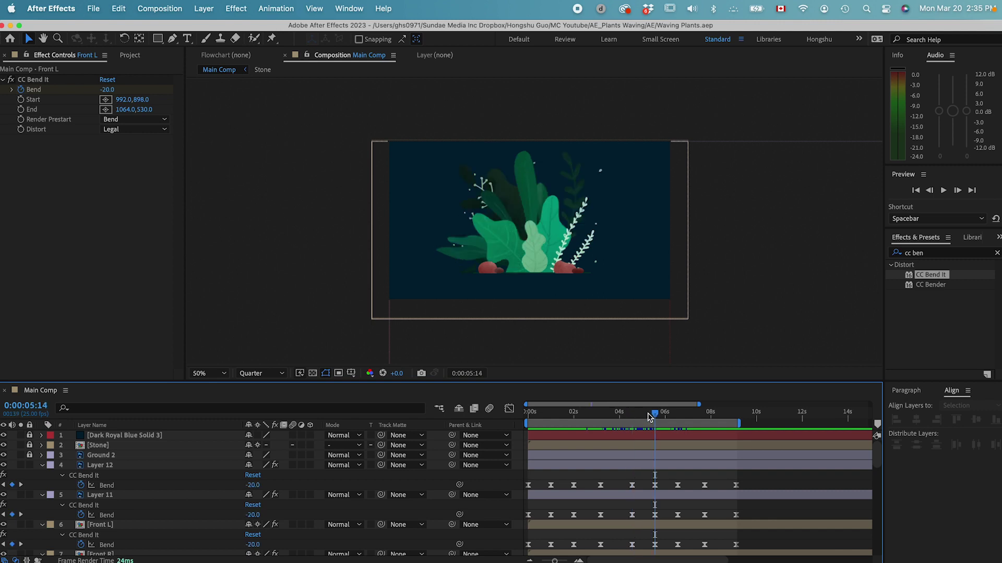
Select Layer 12 through the last leaf layer and trim their out points at 5:14.
left_click(655, 469)
left_click(632, 416)
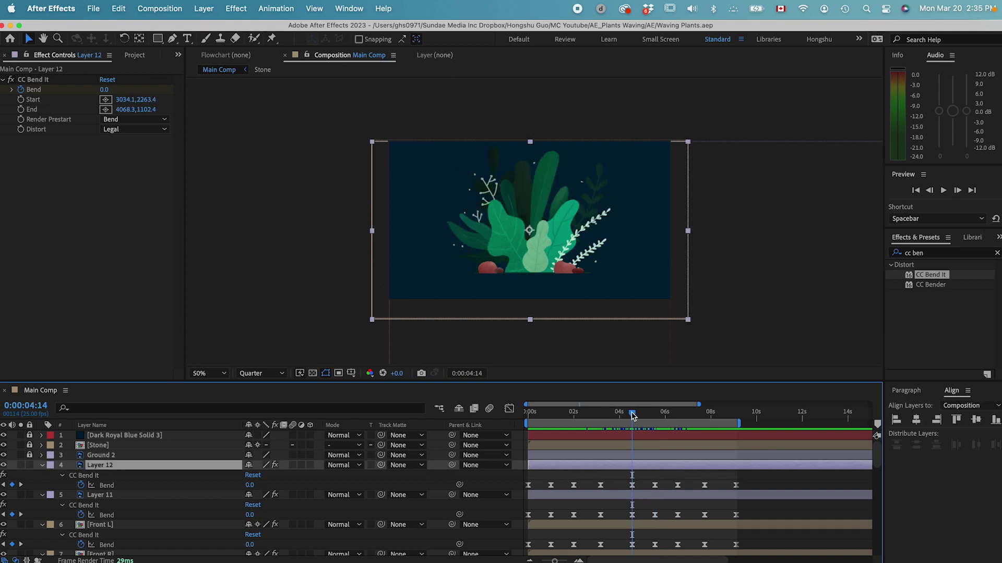
left_click(655, 416)
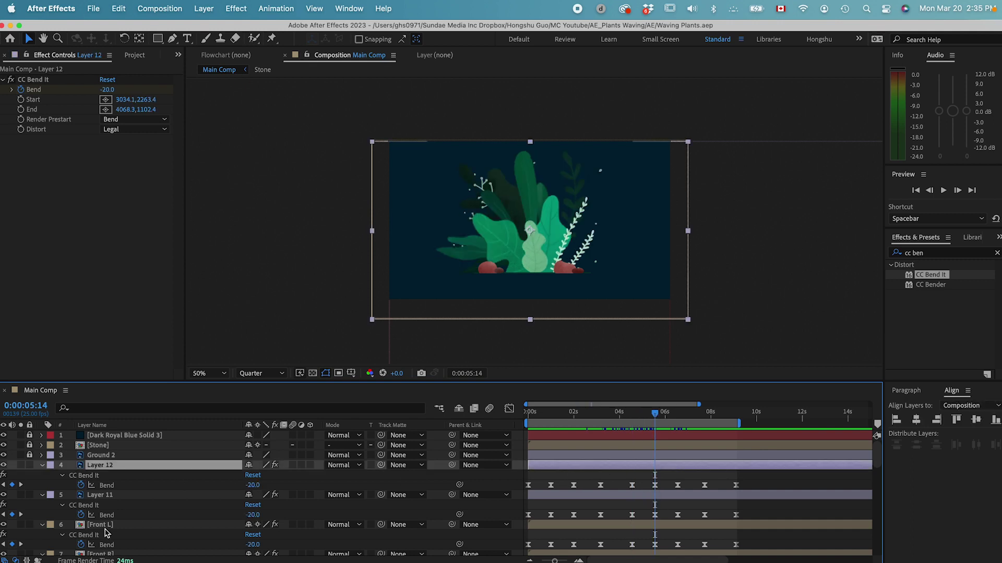
scroll(106, 532, "down", 1)
scroll(106, 532, "down", 5)
left_click(180, 537, "shift")
scroll(179, 537, "up", 6)
key("alt+bracketright")
Trim the selected leaf layers' in points to 1:00.
left_click(552, 416)
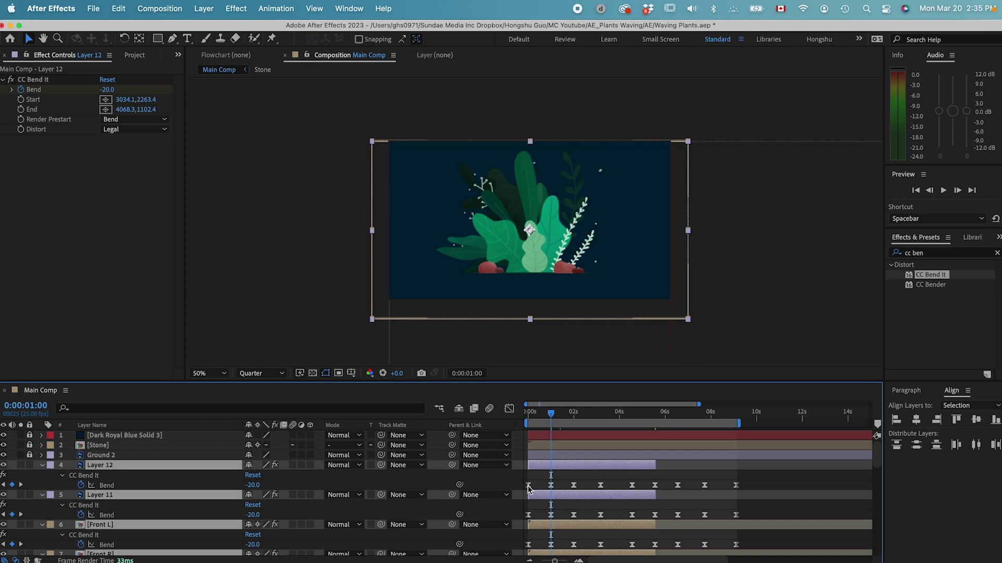
scroll(538, 486, "down", 10)
key("alt+bracketleft")
scroll(595, 518, "up", 7)
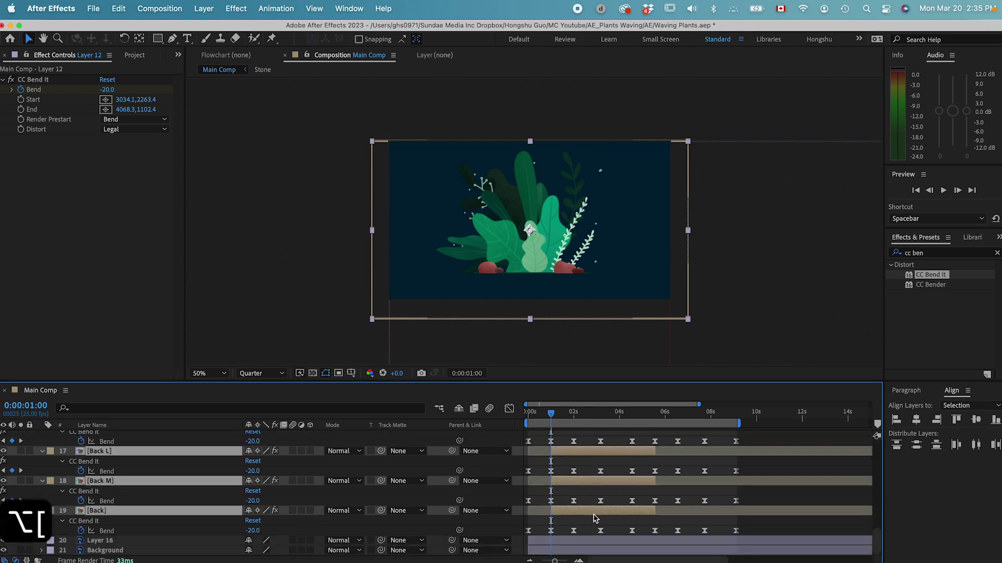
scroll(595, 518, "up", 3)
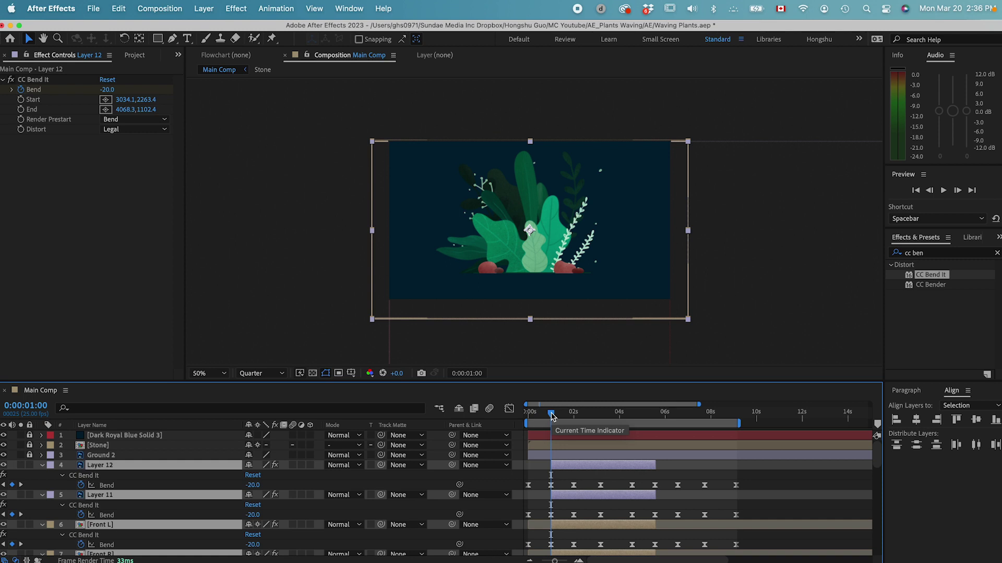
key("b")
left_click_drag(552, 415, 656, 415)
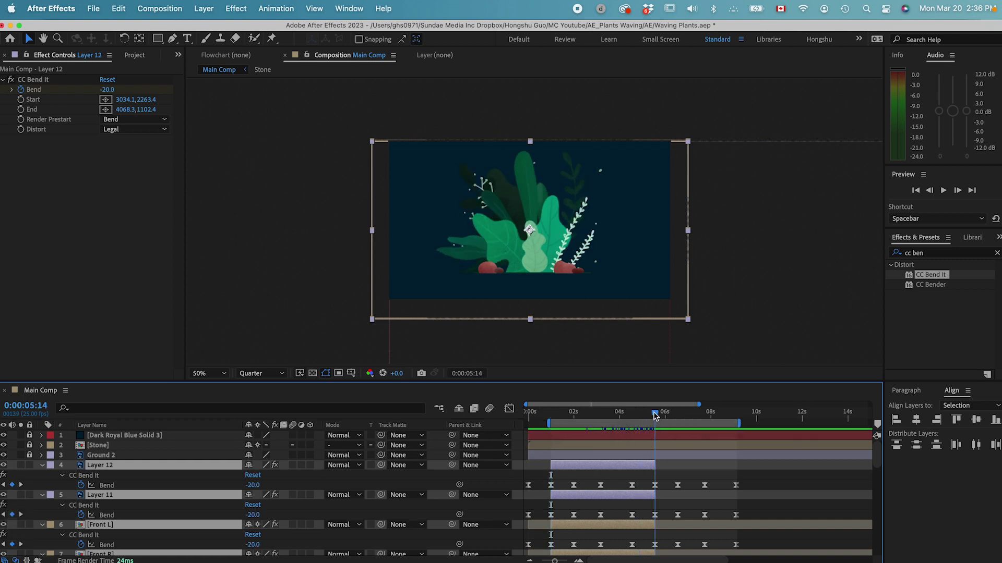
key("n")
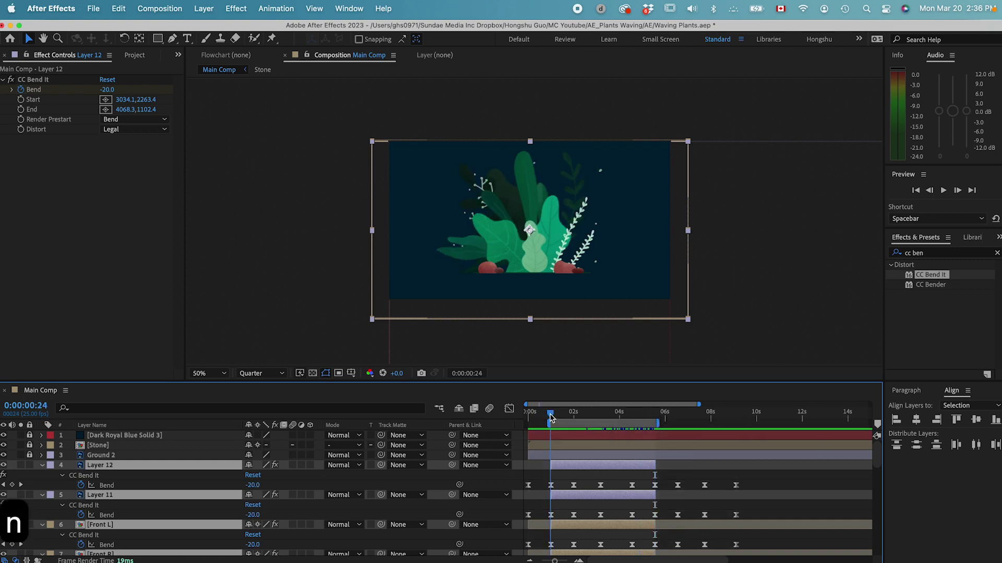
left_click(551, 416)
left_click_drag(551, 416, 652, 416)
key("space")
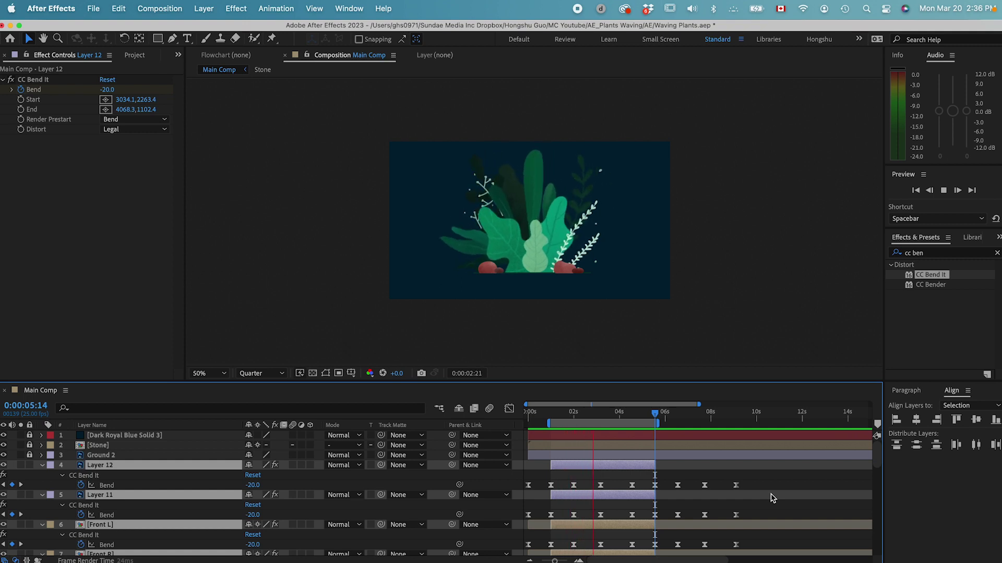
Stop the preview and shift Layer 12's and Front L's Bend keyframes slightly earlier.
key("space")
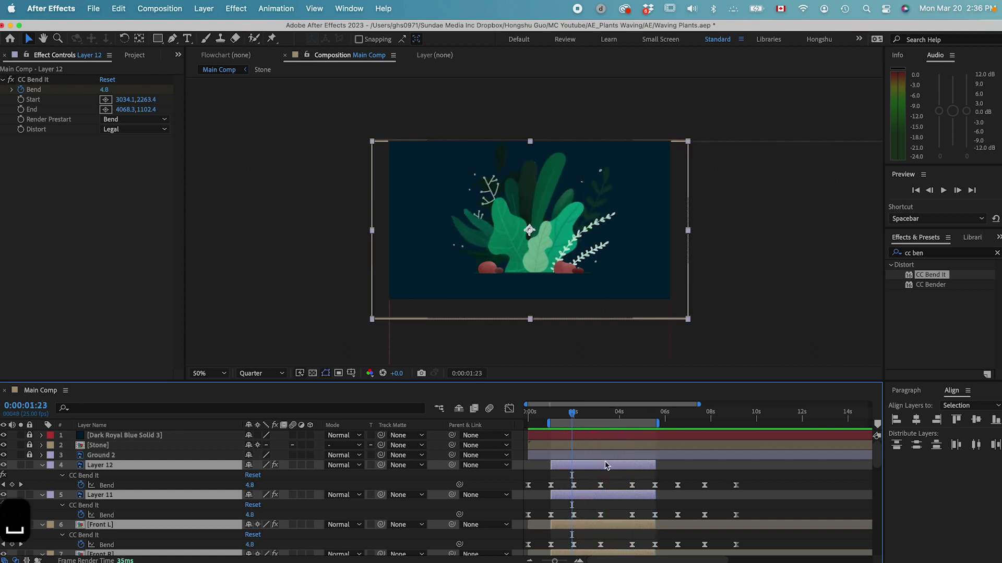
left_click_drag(758, 493, 518, 480)
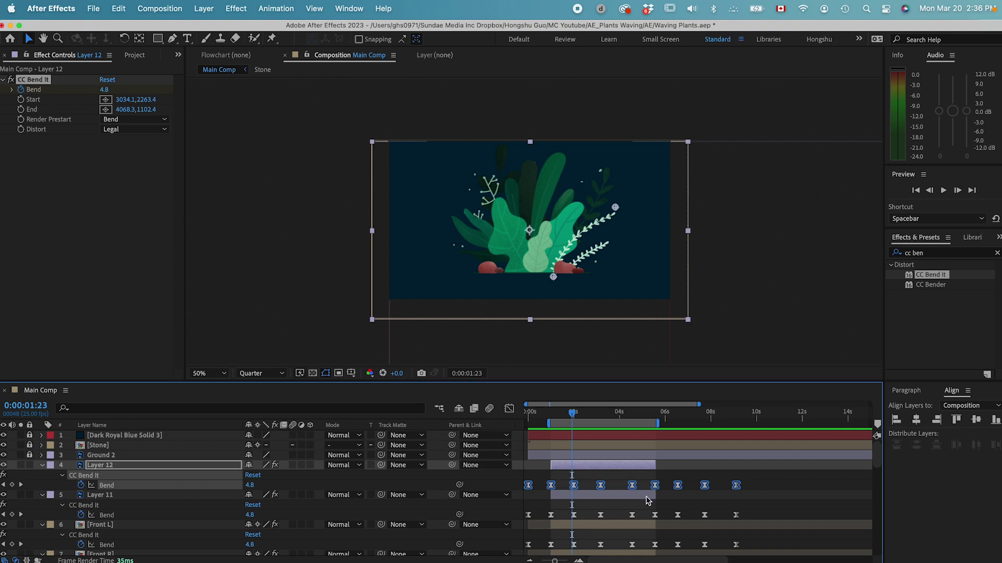
left_click_drag(632, 485, 629, 485)
left_click(724, 517)
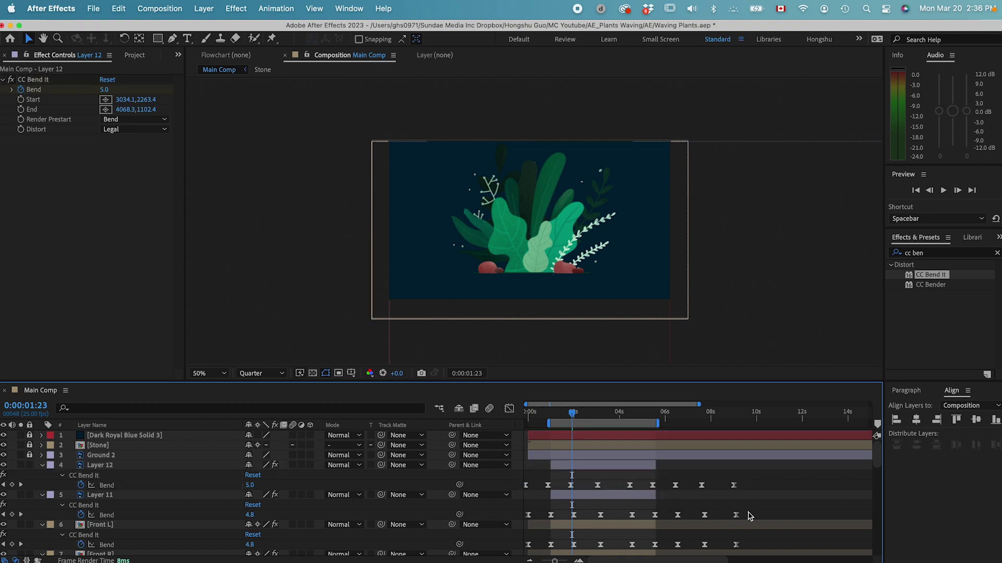
left_click_drag(724, 516, 555, 518)
scroll(555, 518, "down", 3)
left_click_drag(752, 480, 525, 486)
left_click_drag(600, 485, 599, 489)
Offset the Bend keyframes of Front R (later), Front M (earlier) and Left 3 (later).
left_click_drag(751, 516, 522, 519)
left_click_drag(602, 521, 605, 521)
scroll(646, 535, "down", 3)
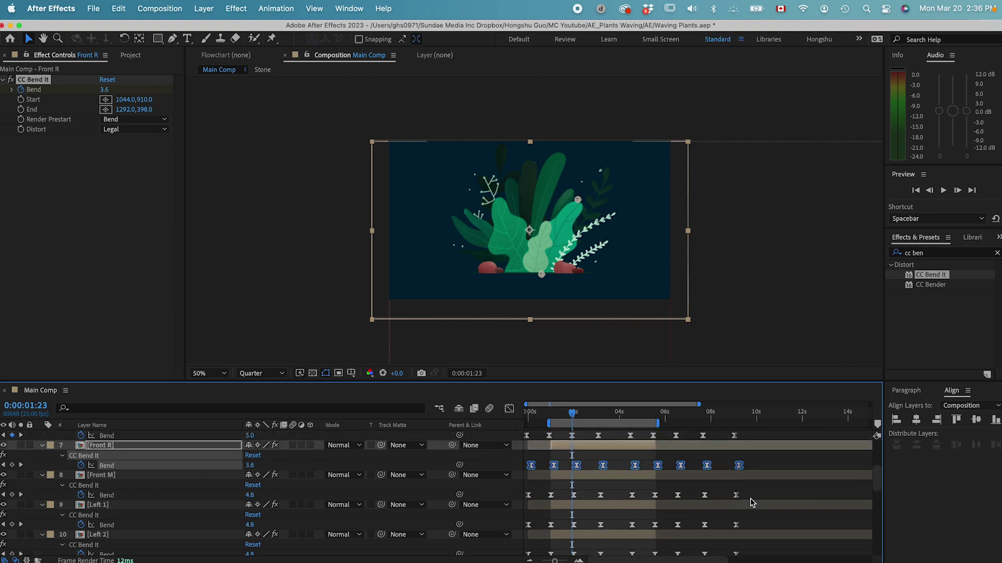
left_click_drag(755, 500, 519, 504)
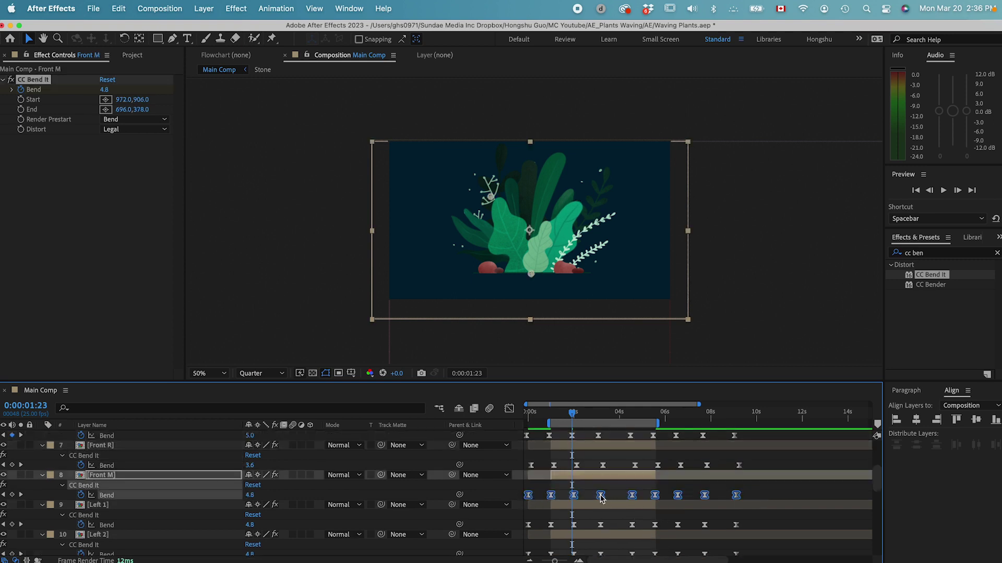
left_click_drag(601, 499, 599, 498)
scroll(709, 526, "down", 2)
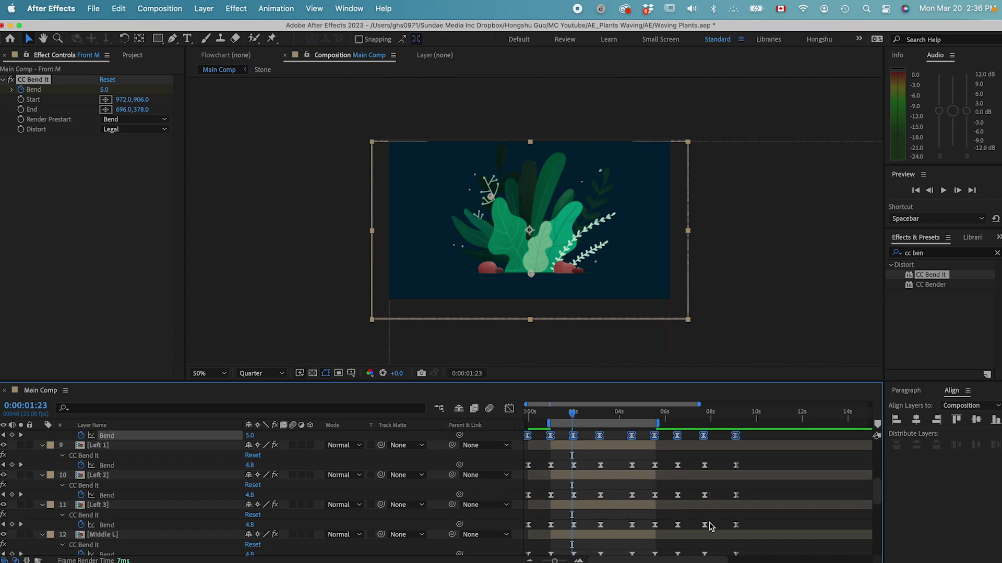
left_click_drag(749, 517, 525, 532)
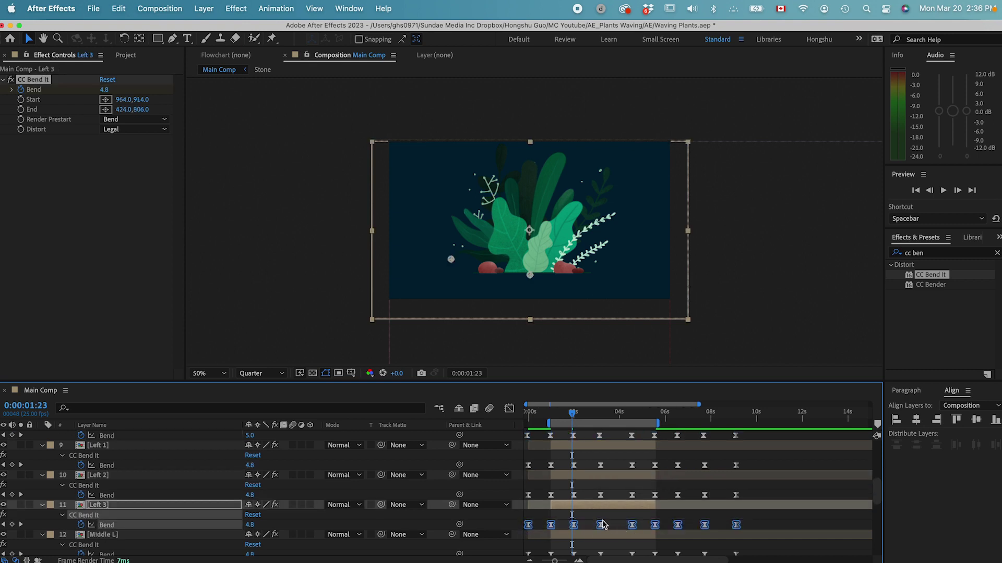
left_click_drag(600, 527, 603, 527)
scroll(679, 511, "down", 2)
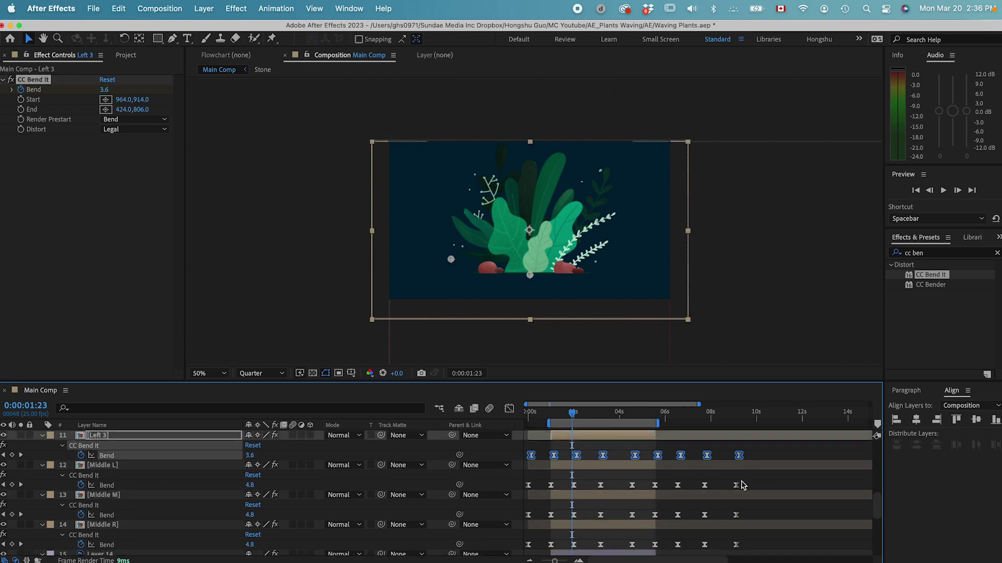
Shift Middle L and Middle M keyframes earlier, and Layer 13 and Back M later.
left_click(749, 485)
left_click_drag(749, 485, 522, 491)
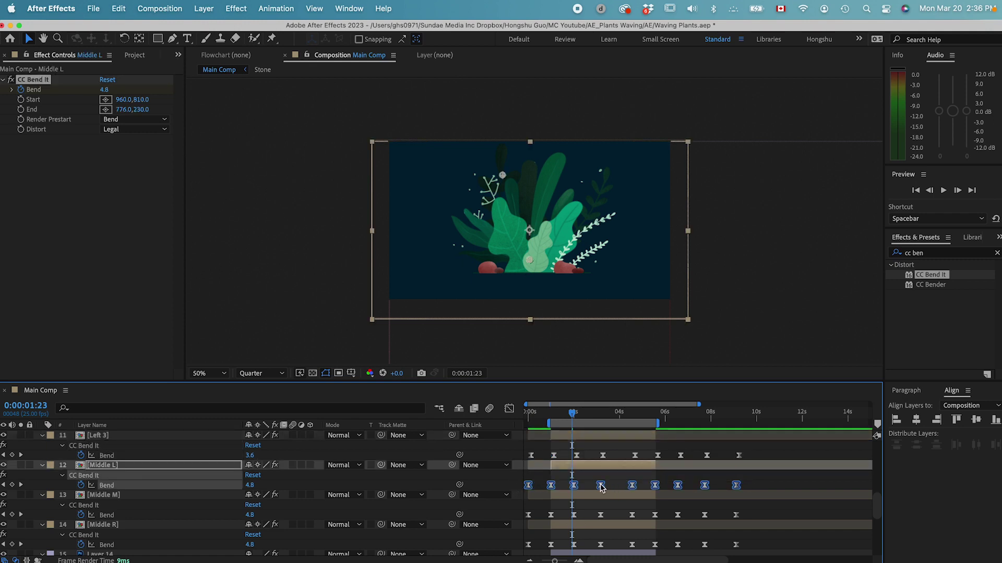
left_click_drag(601, 486, 597, 488)
left_click_drag(751, 518, 521, 522)
left_click_drag(638, 522, 633, 517)
scroll(640, 520, "down", 3)
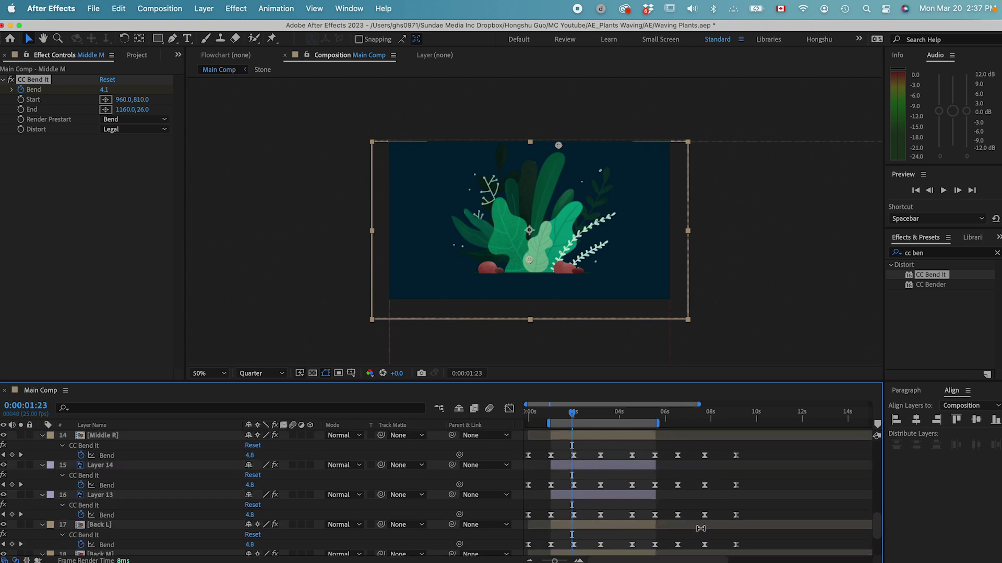
left_click_drag(749, 520, 522, 522)
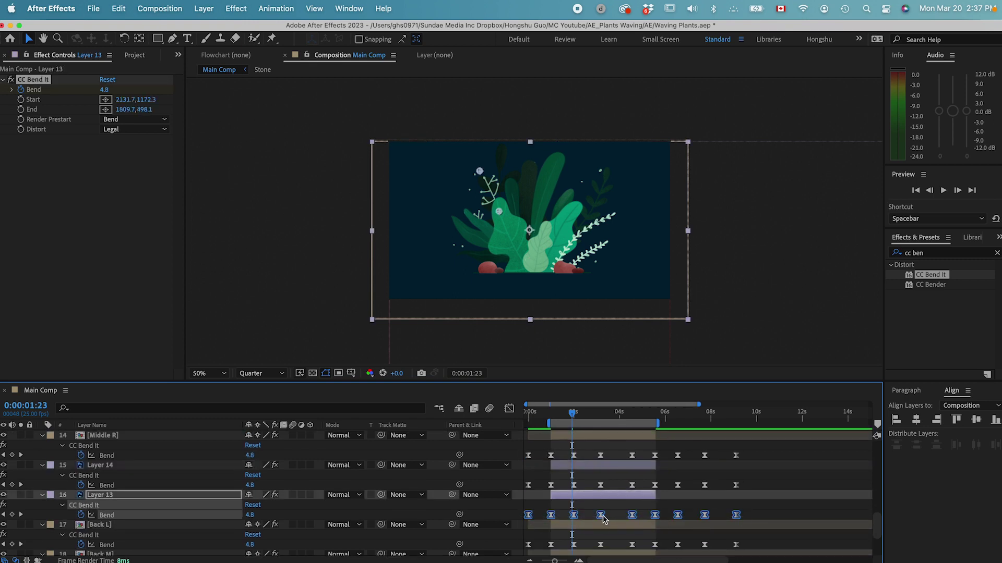
left_click_drag(601, 516, 605, 518)
scroll(606, 519, "down", 2)
left_click_drag(751, 500, 503, 515)
left_click_drag(600, 505, 604, 505)
left_click(778, 514)
scroll(777, 512, "up", 10)
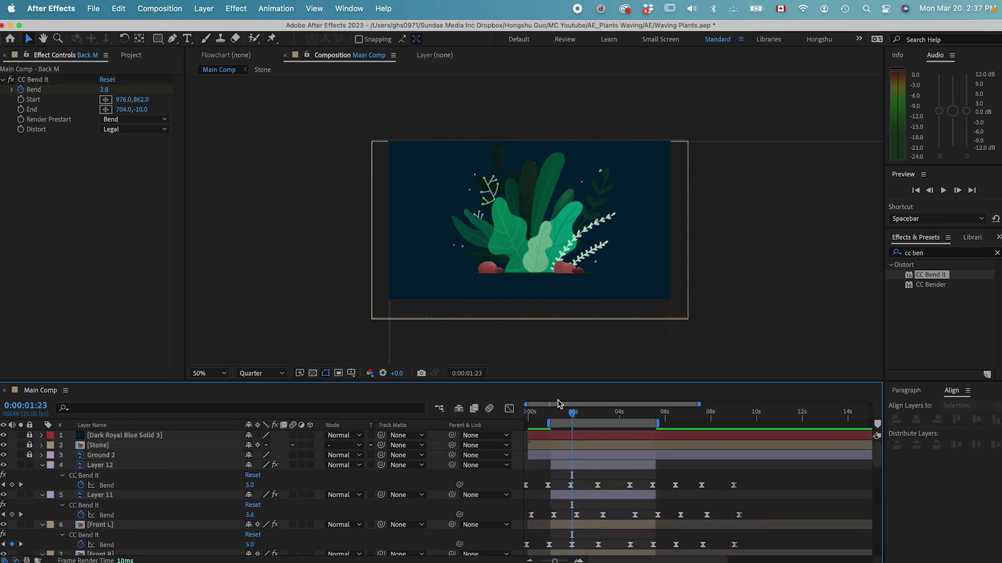
scroll(592, 501, "down", 2)
scroll(592, 501, "up", 2)
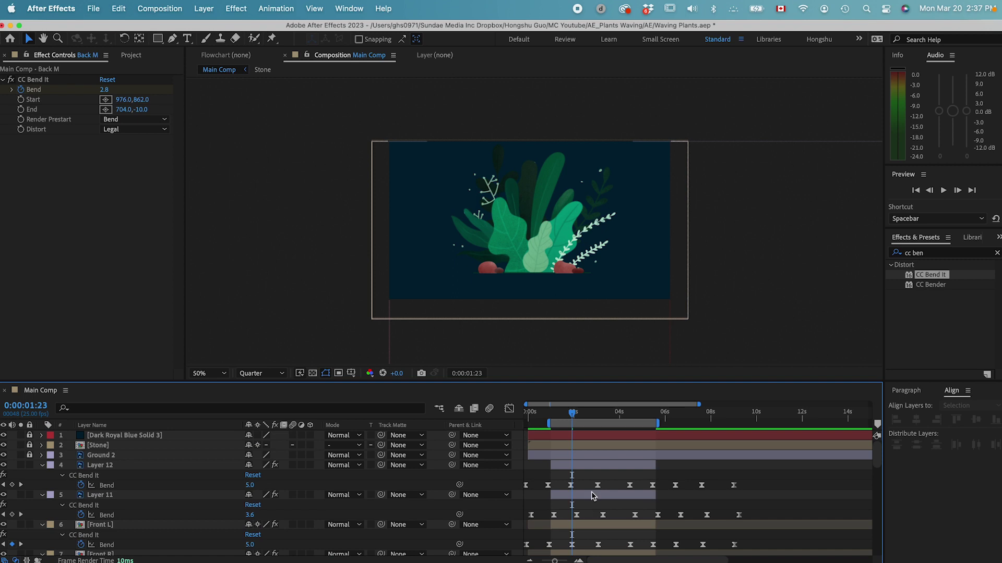
left_click(549, 414)
left_click(654, 414)
key("space")
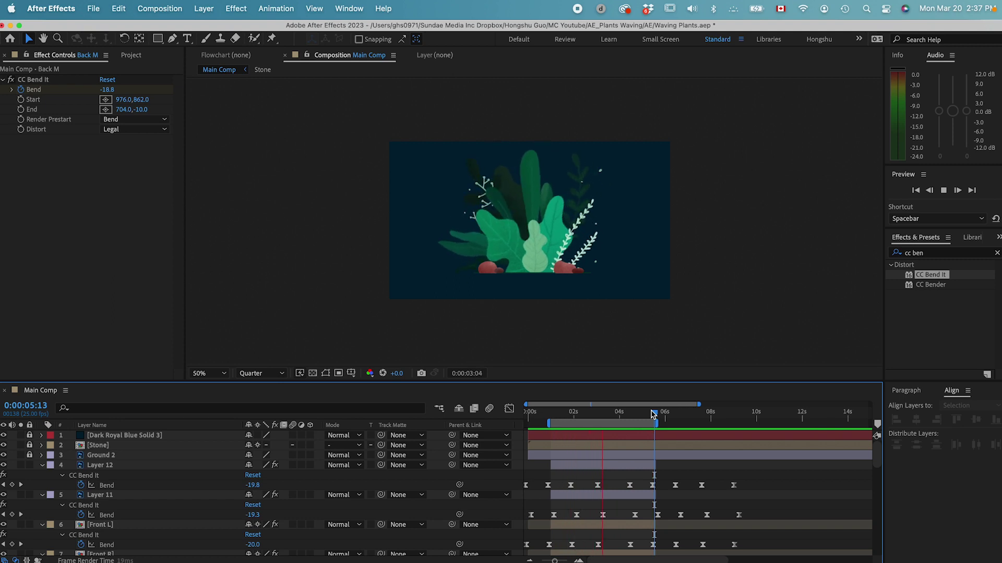
left_click(537, 269)
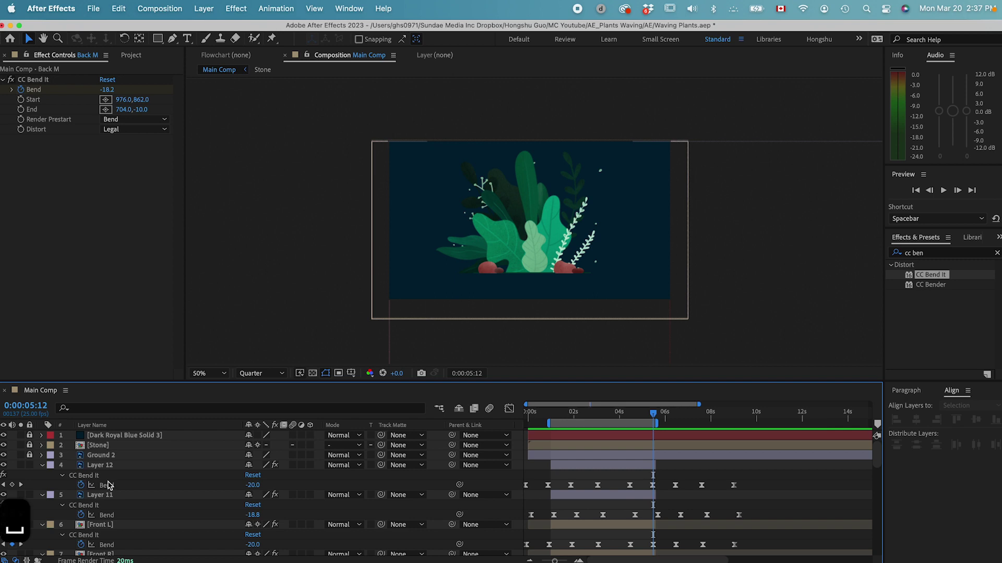
Pre-compose all the leaf layers into a new comp named 'Plants Waving'.
scroll(112, 543, "down", 10)
left_click(110, 512, "shift")
key("super+shift+c")
type("Plants A")
key("BackSpace")
type("Waving")
key("Return")
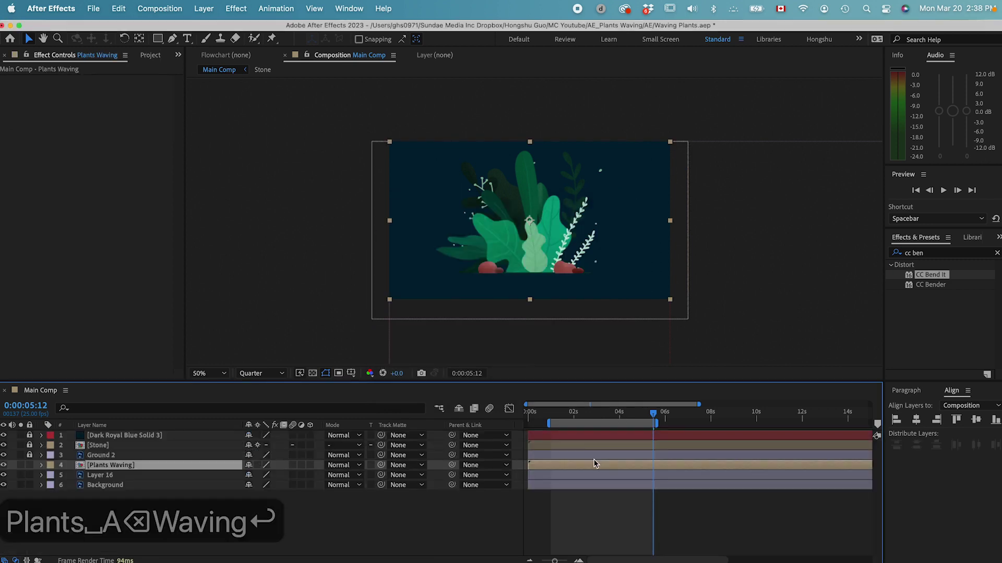
Check the Plants Waving pre-comp, then trim its Main Comp layer to start at 1:00.
double_click(596, 465)
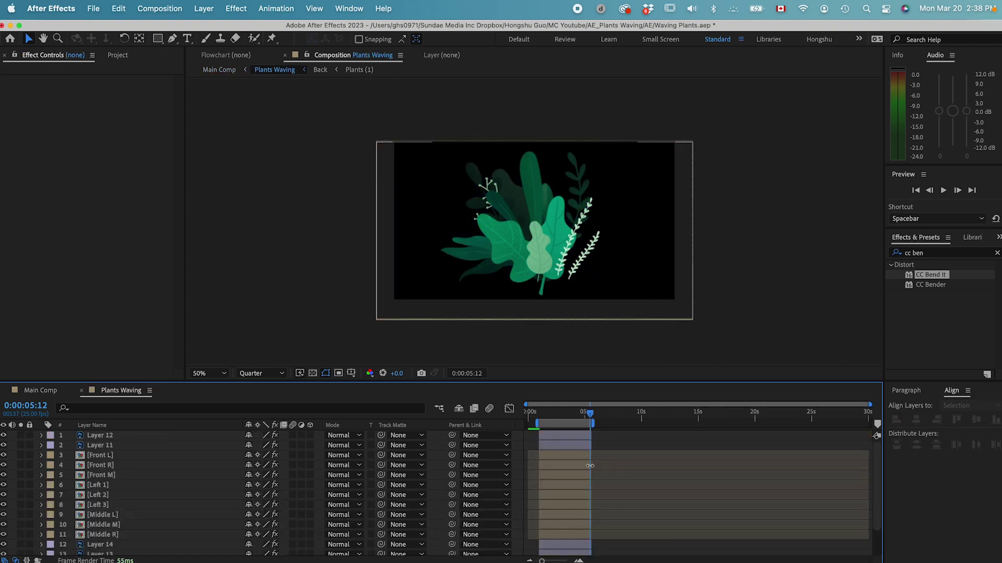
scroll(705, 414, "up", 3)
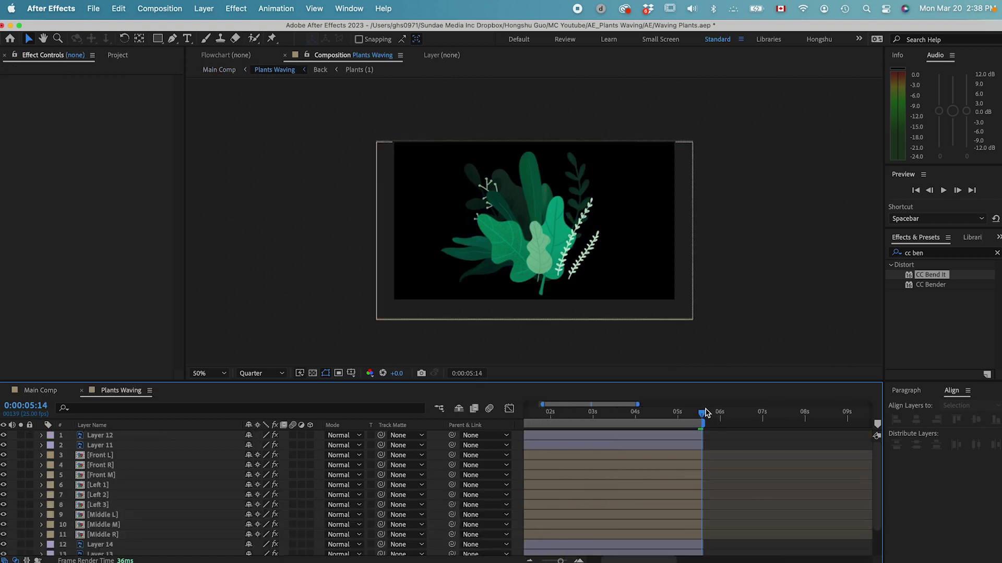
left_click(439, 409)
left_click(373, 406)
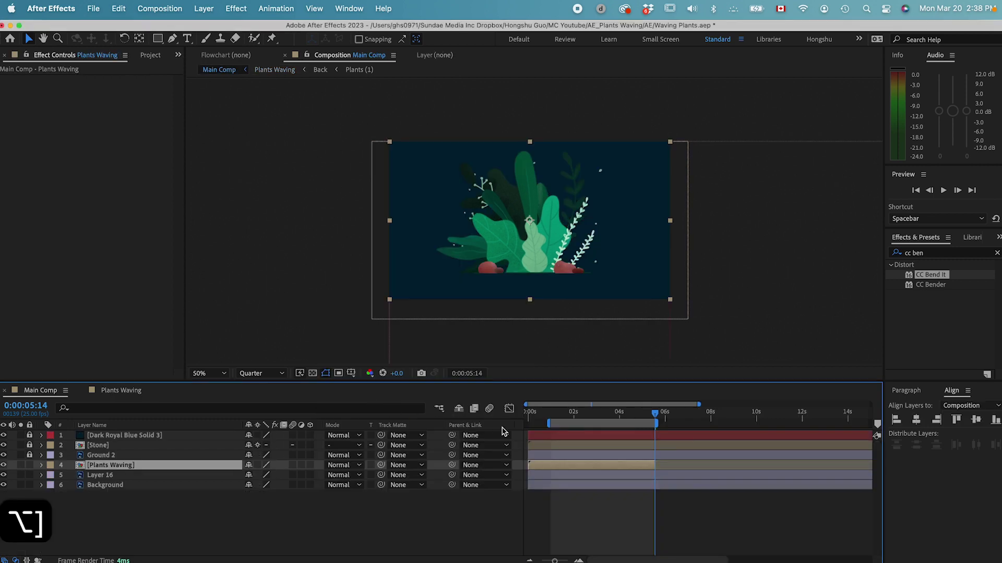
double_click(573, 463)
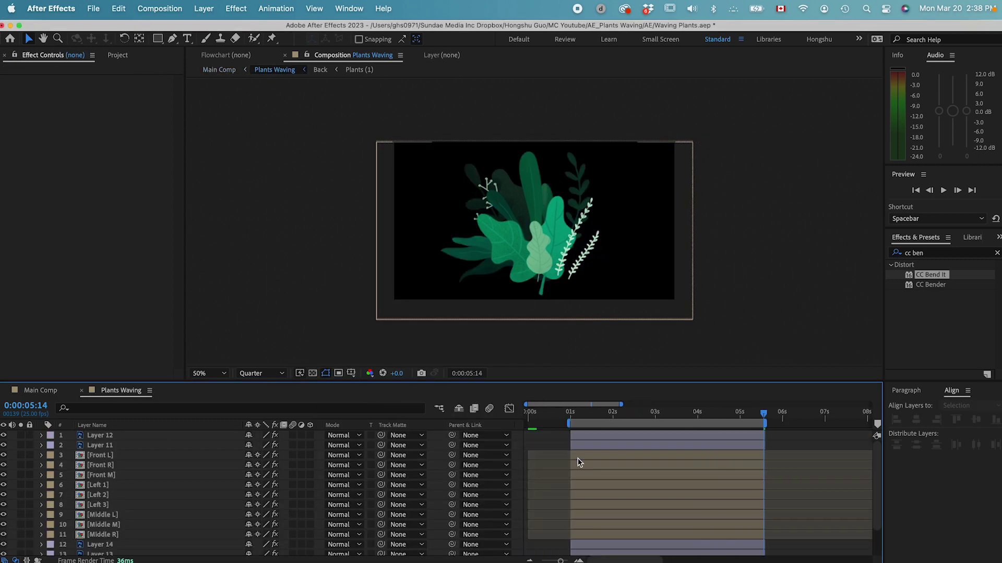
left_click(572, 422)
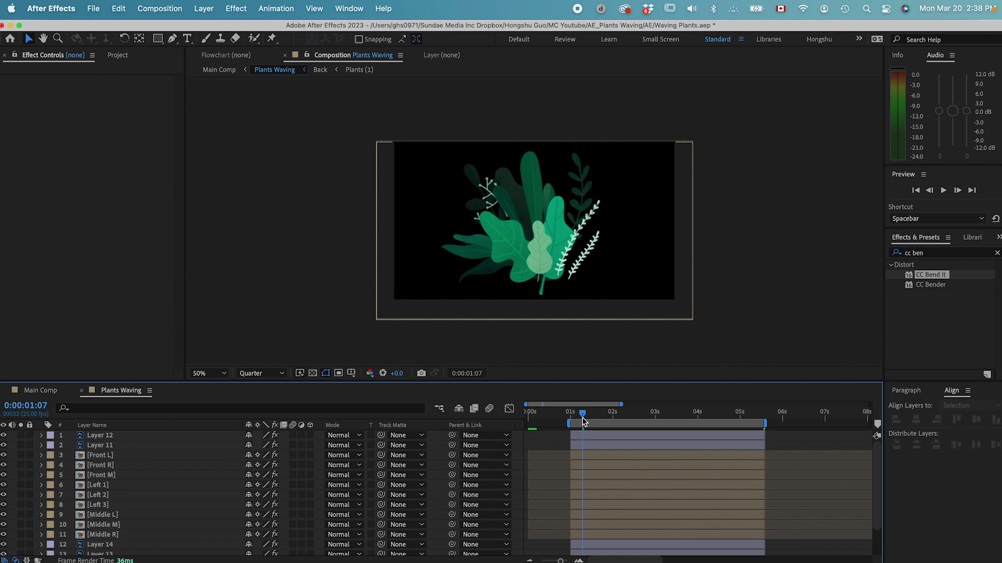
left_click(439, 409)
left_click(376, 413)
key("alt+bracketleft")
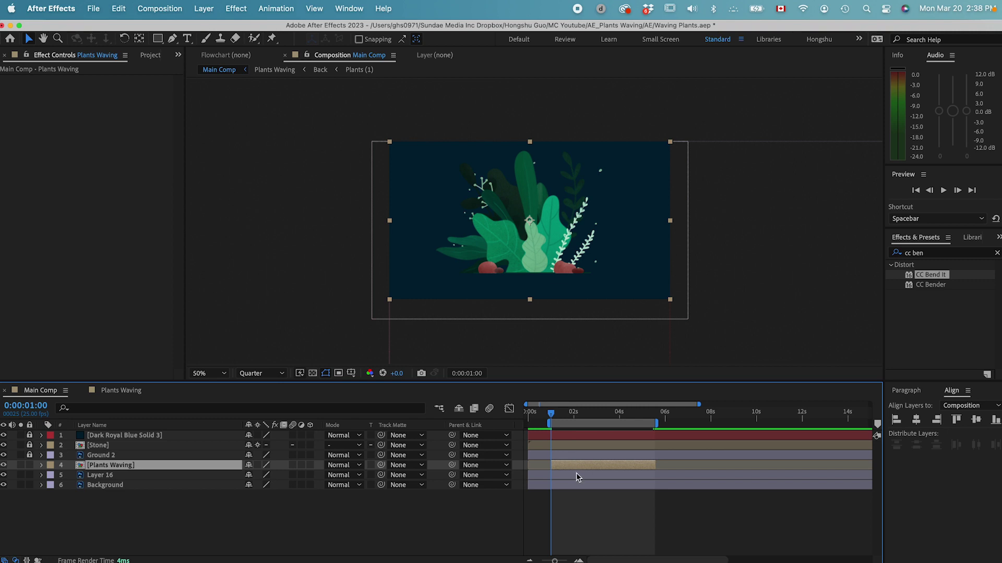
Duplicate the Plants Waving layer and start the copy where the first ends, around 5:13.
key("super+d")
left_click_drag(641, 420, 655, 417)
key("bracketleft")
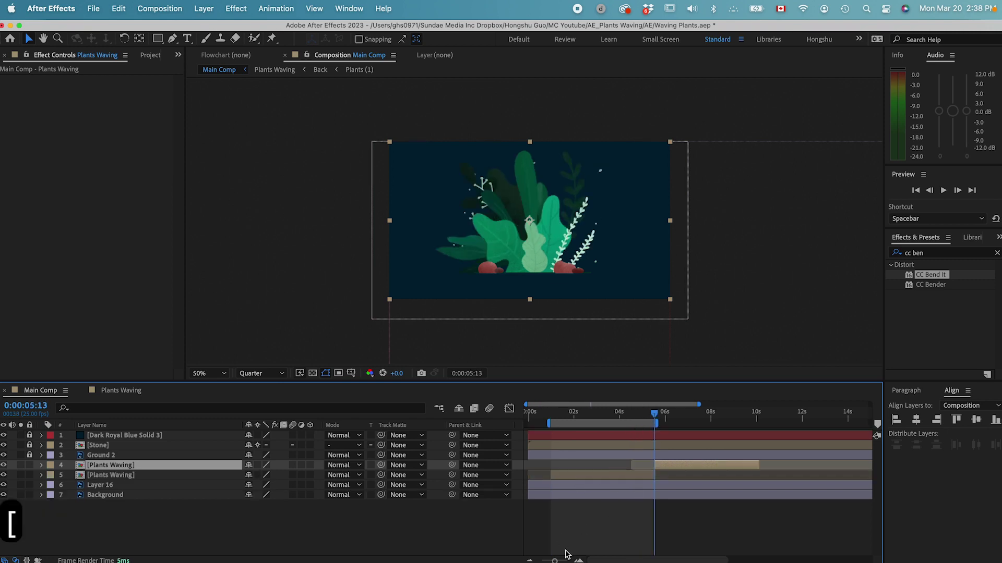
left_click_drag(555, 560, 567, 561)
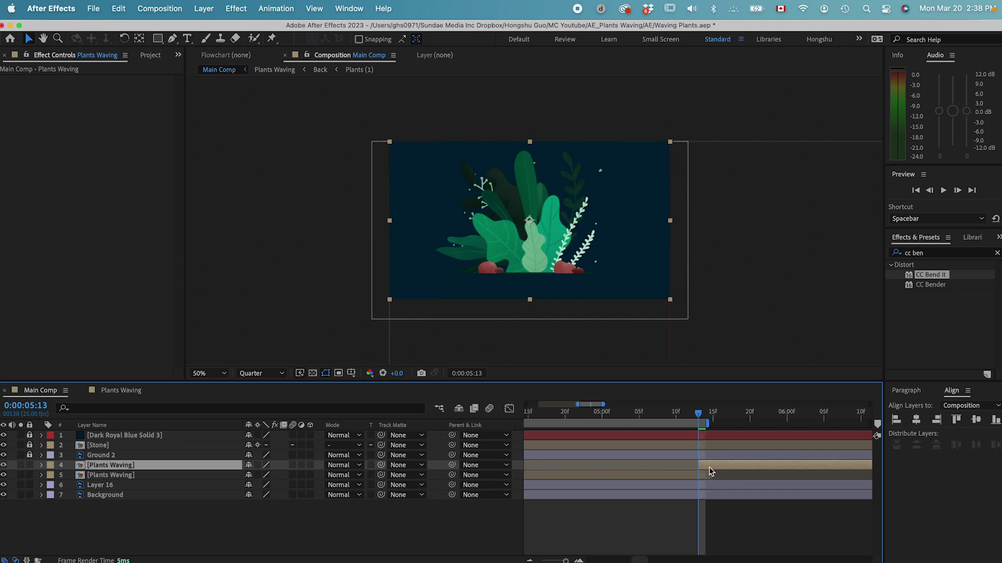
left_click_drag(708, 469, 721, 471)
key("minus")
key("minus")
key("minus")
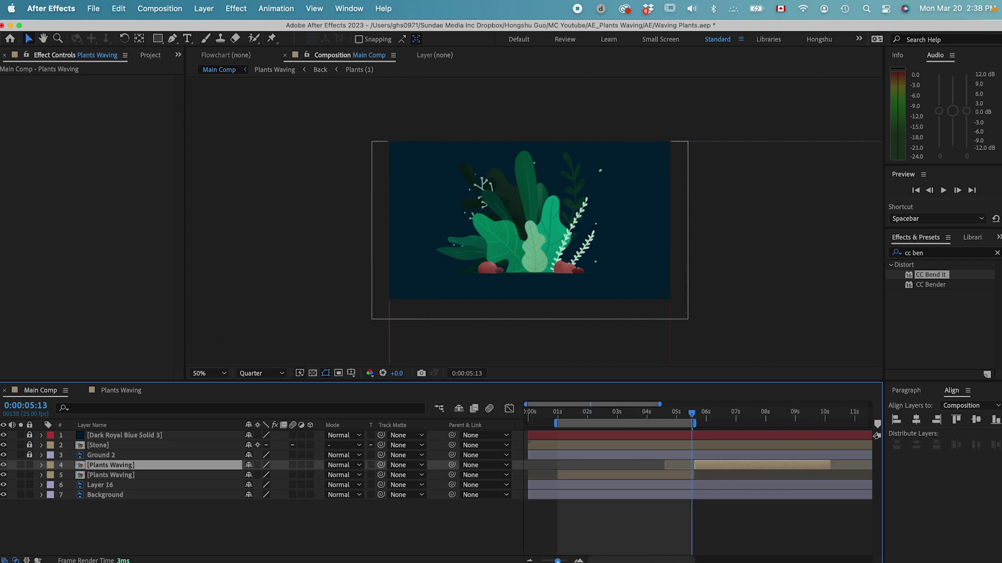
Extend the work area to about 10 seconds and preview from 1:02.
left_click_drag(651, 423, 756, 418)
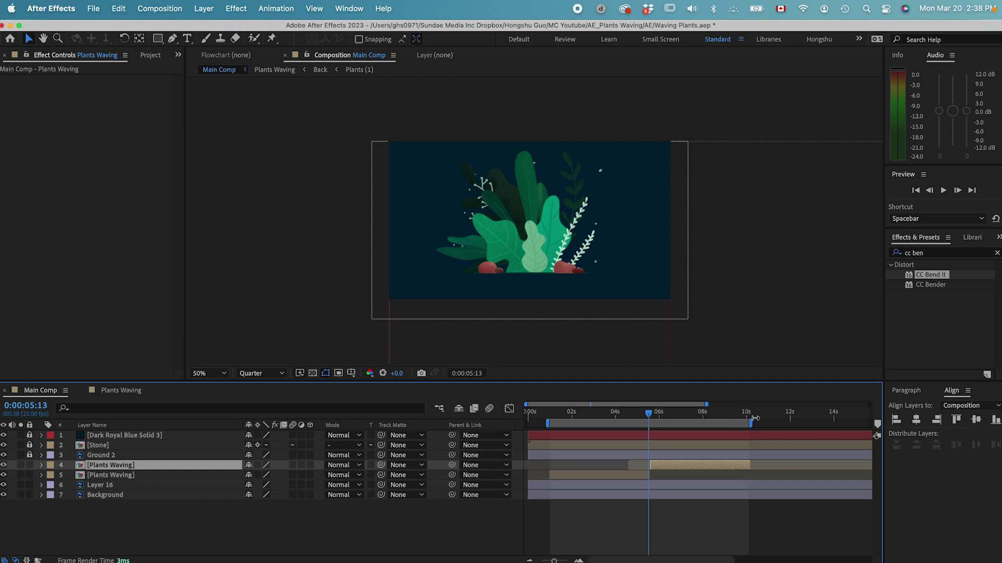
left_click(551, 415)
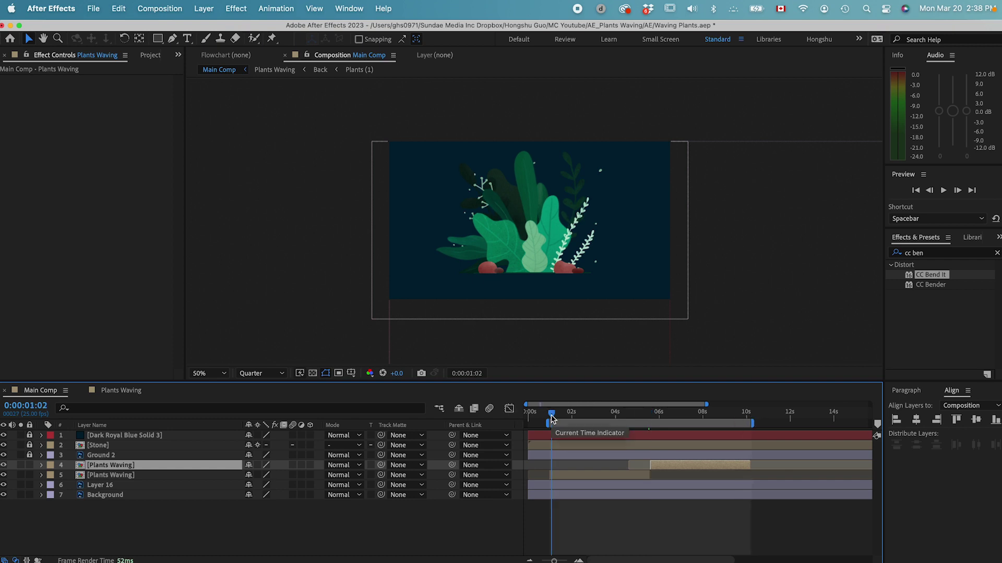
key("space")
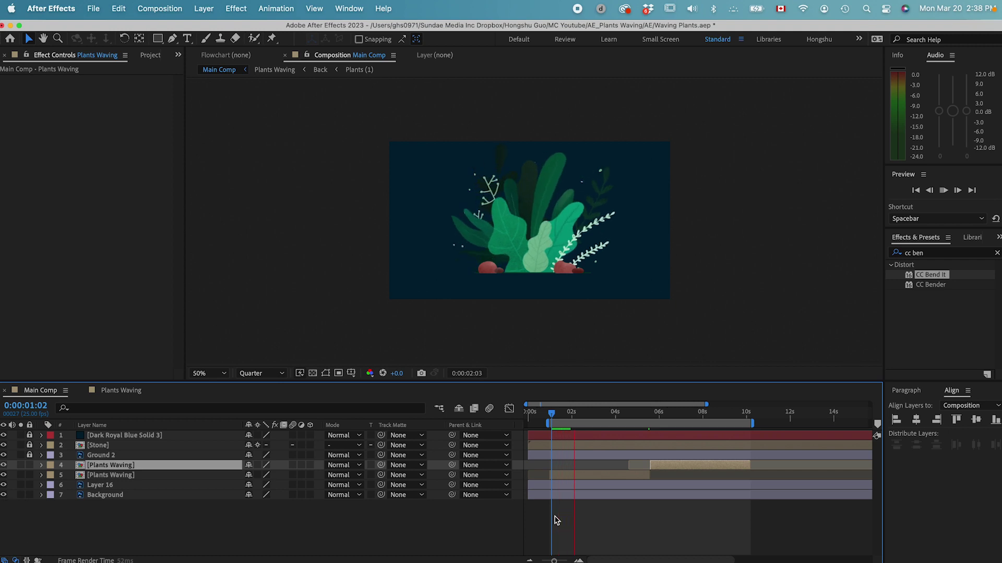